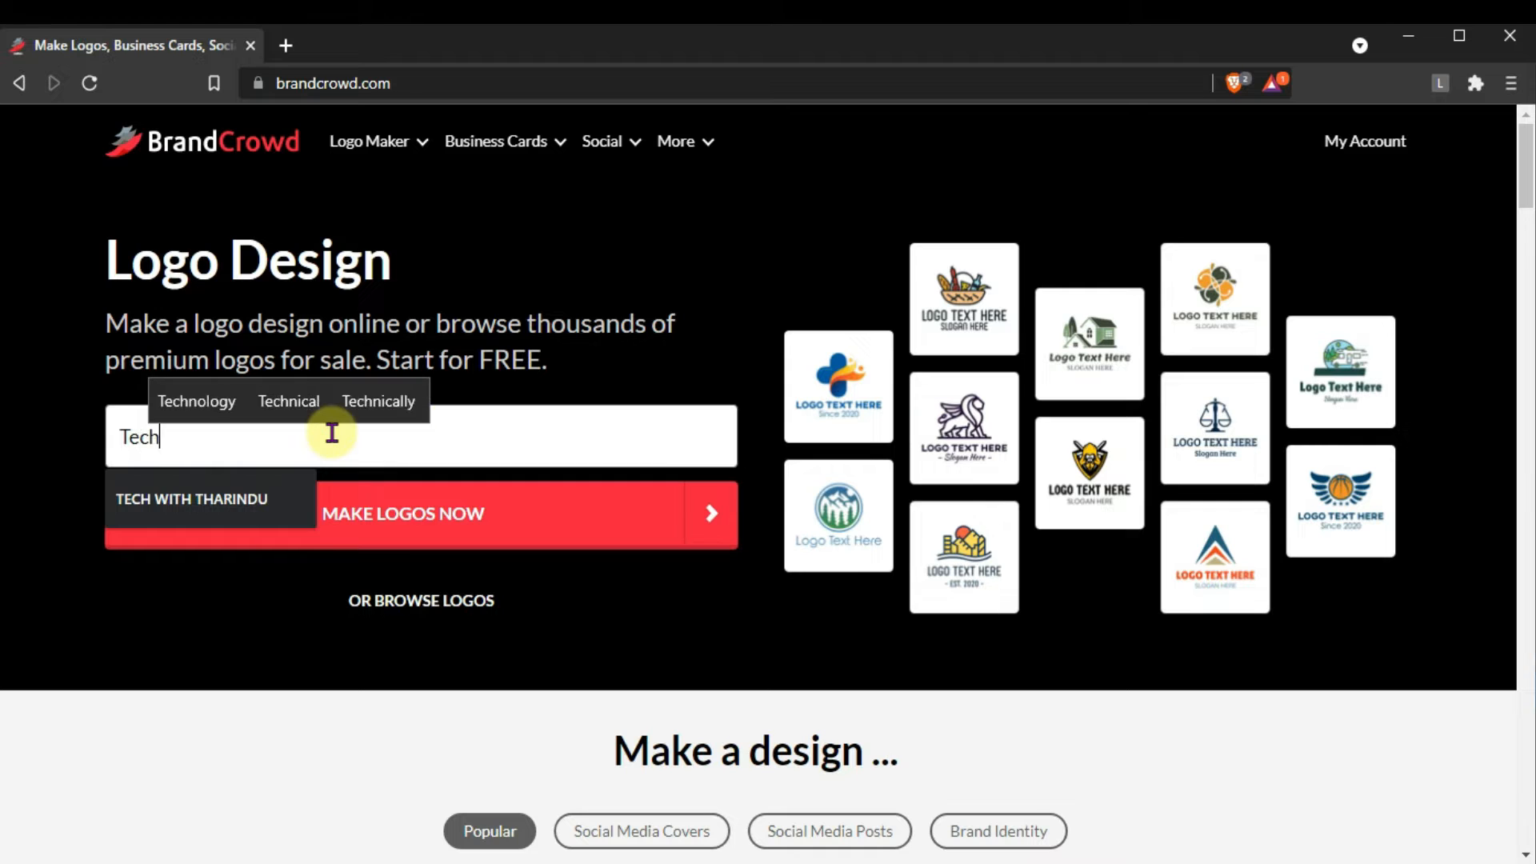
Enter Tech With Tharindu as the business name, generate logos for it, and dismiss the keyword questionnaire.
text(ith Tha)
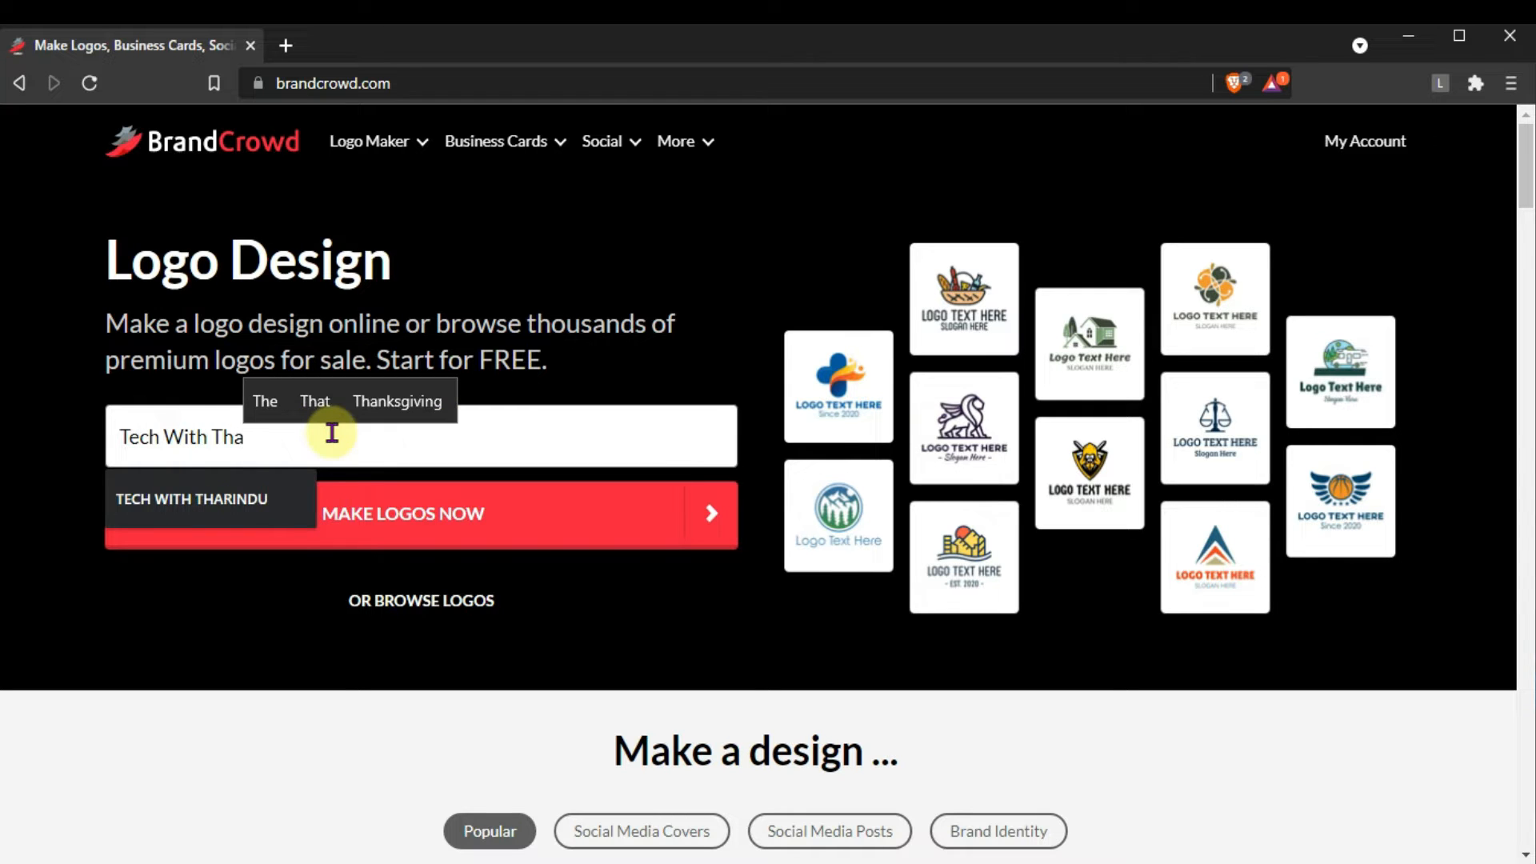
text(rindu)
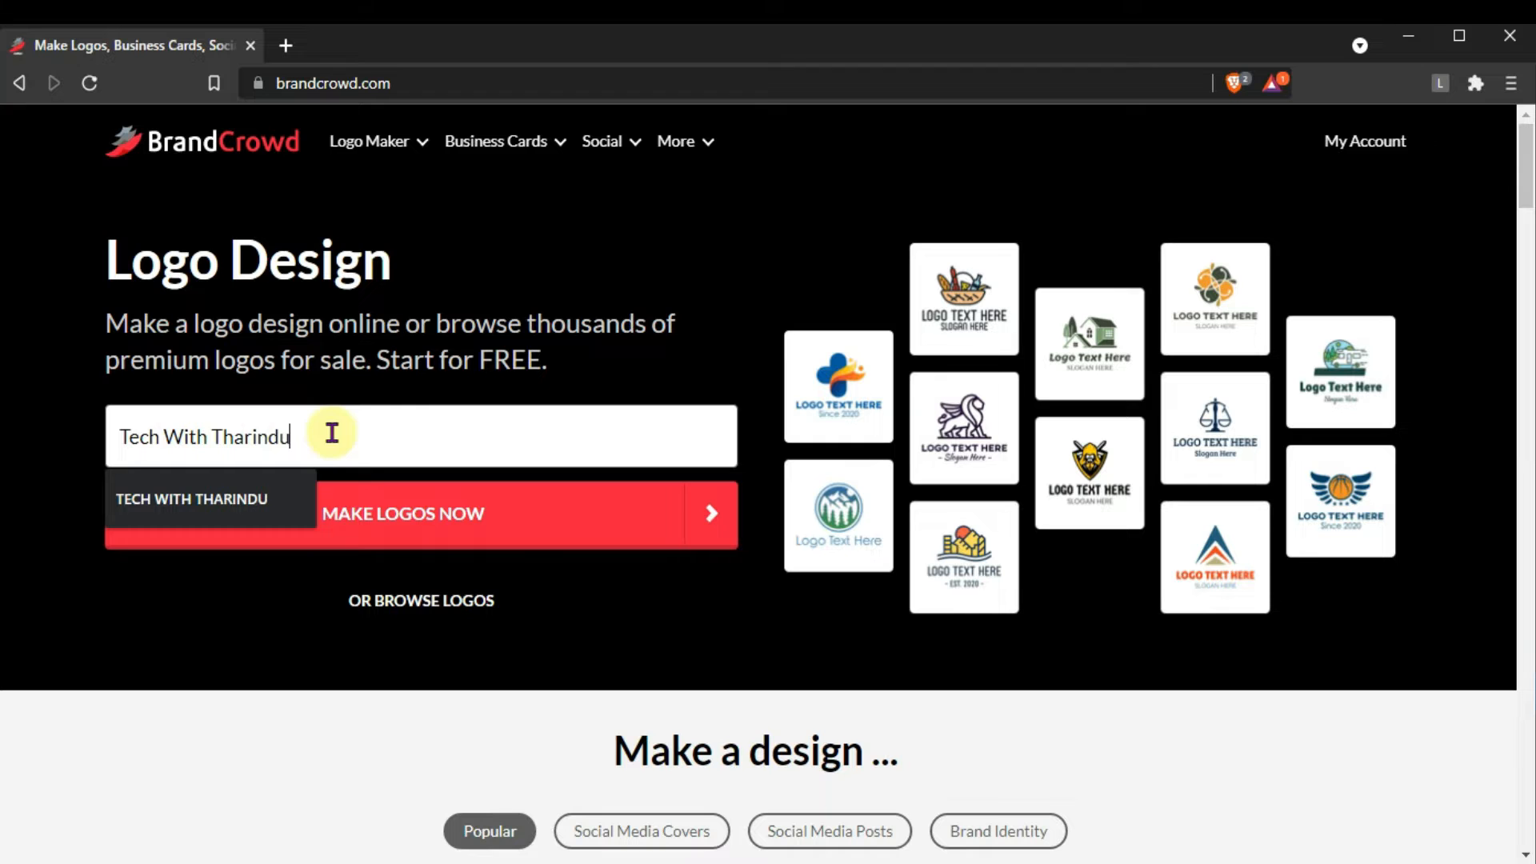
click(348, 519)
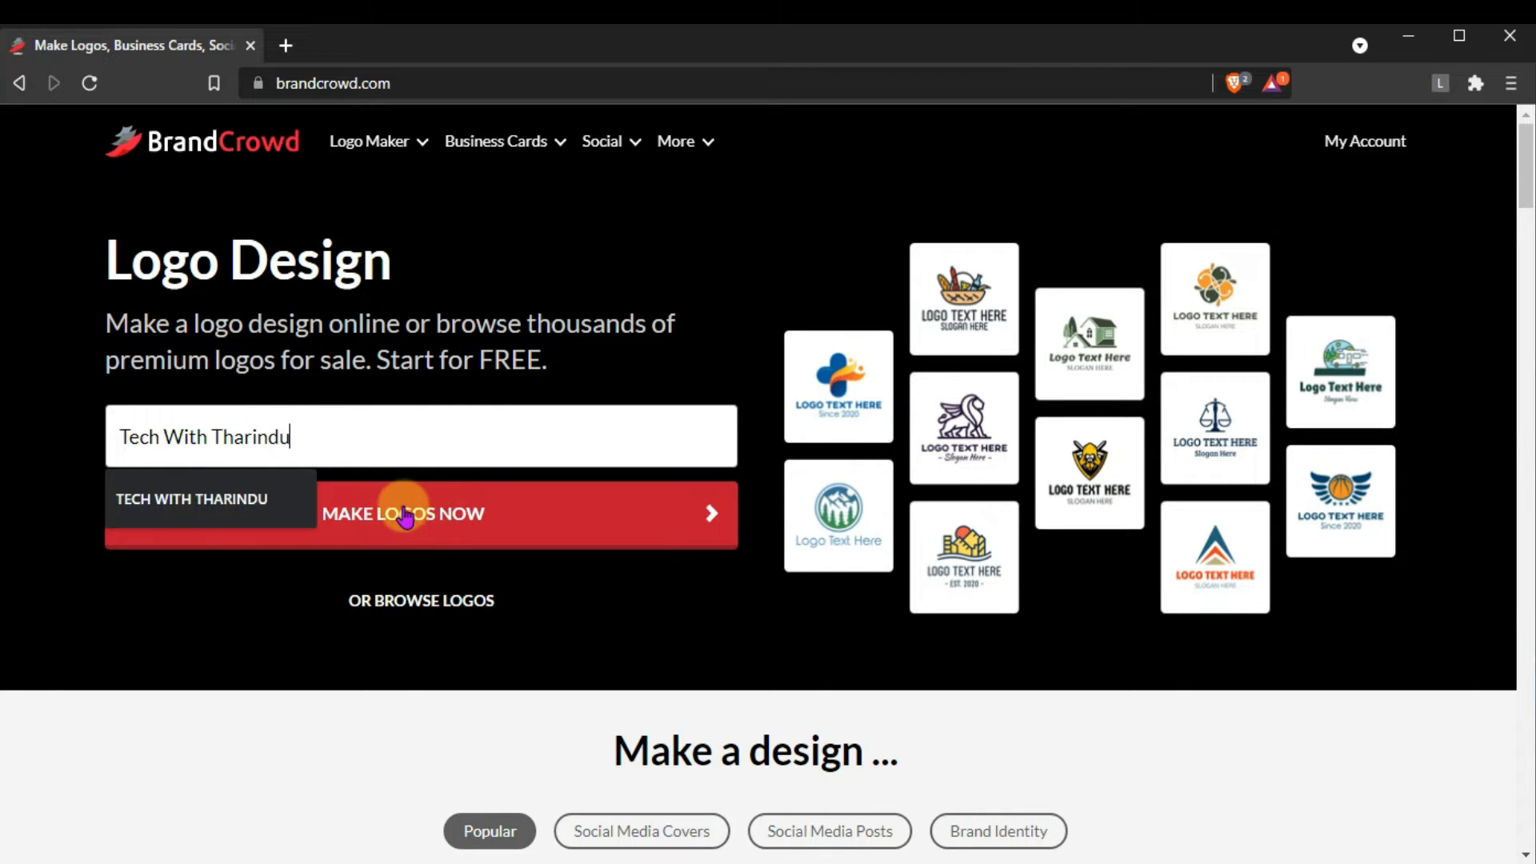
click(406, 518)
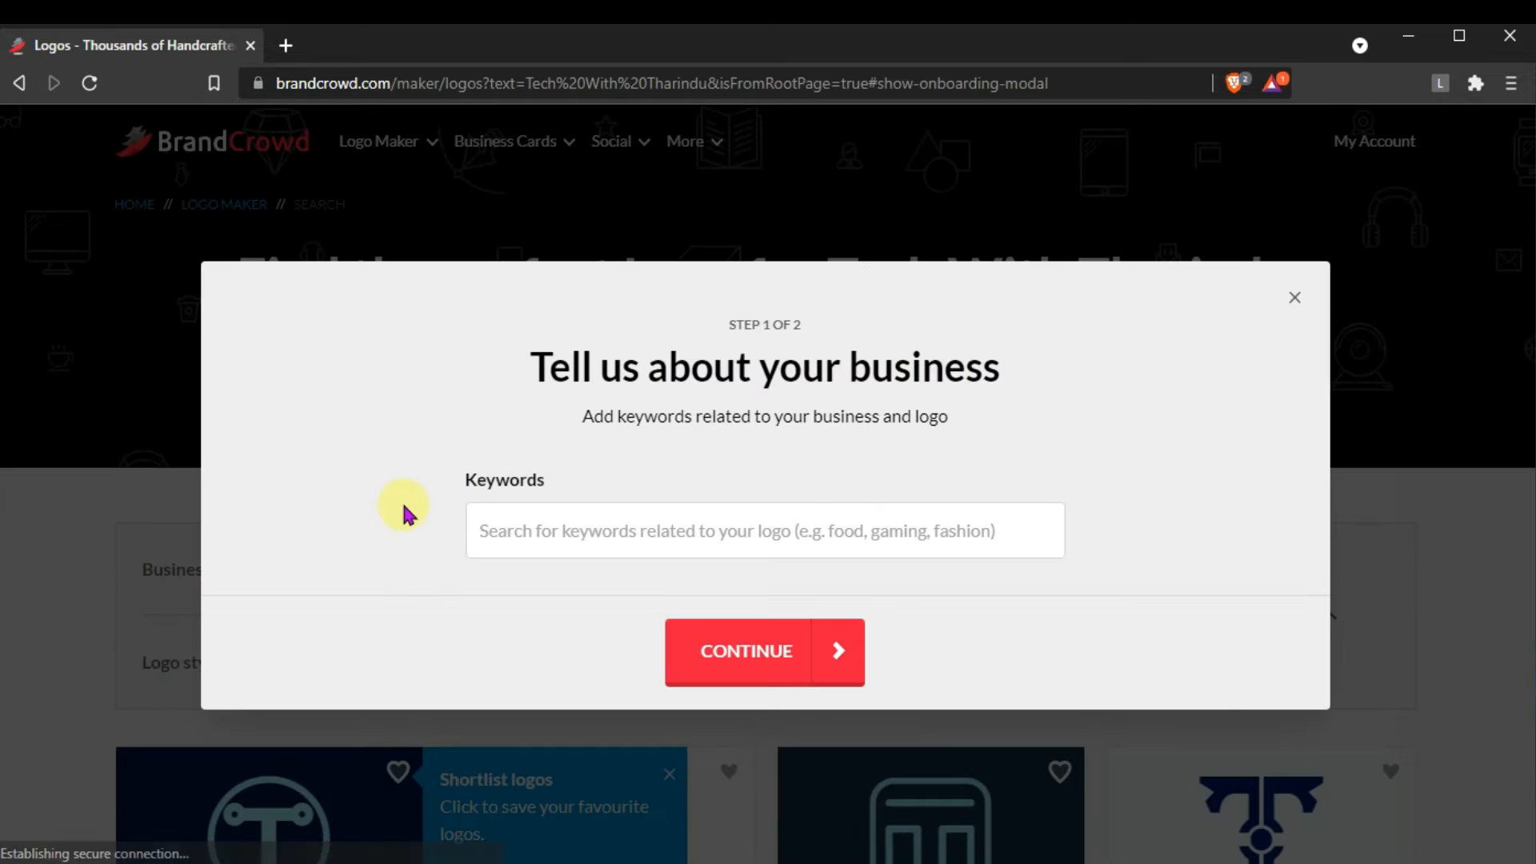
drag(483, 426, 545, 484)
click(1294, 298)
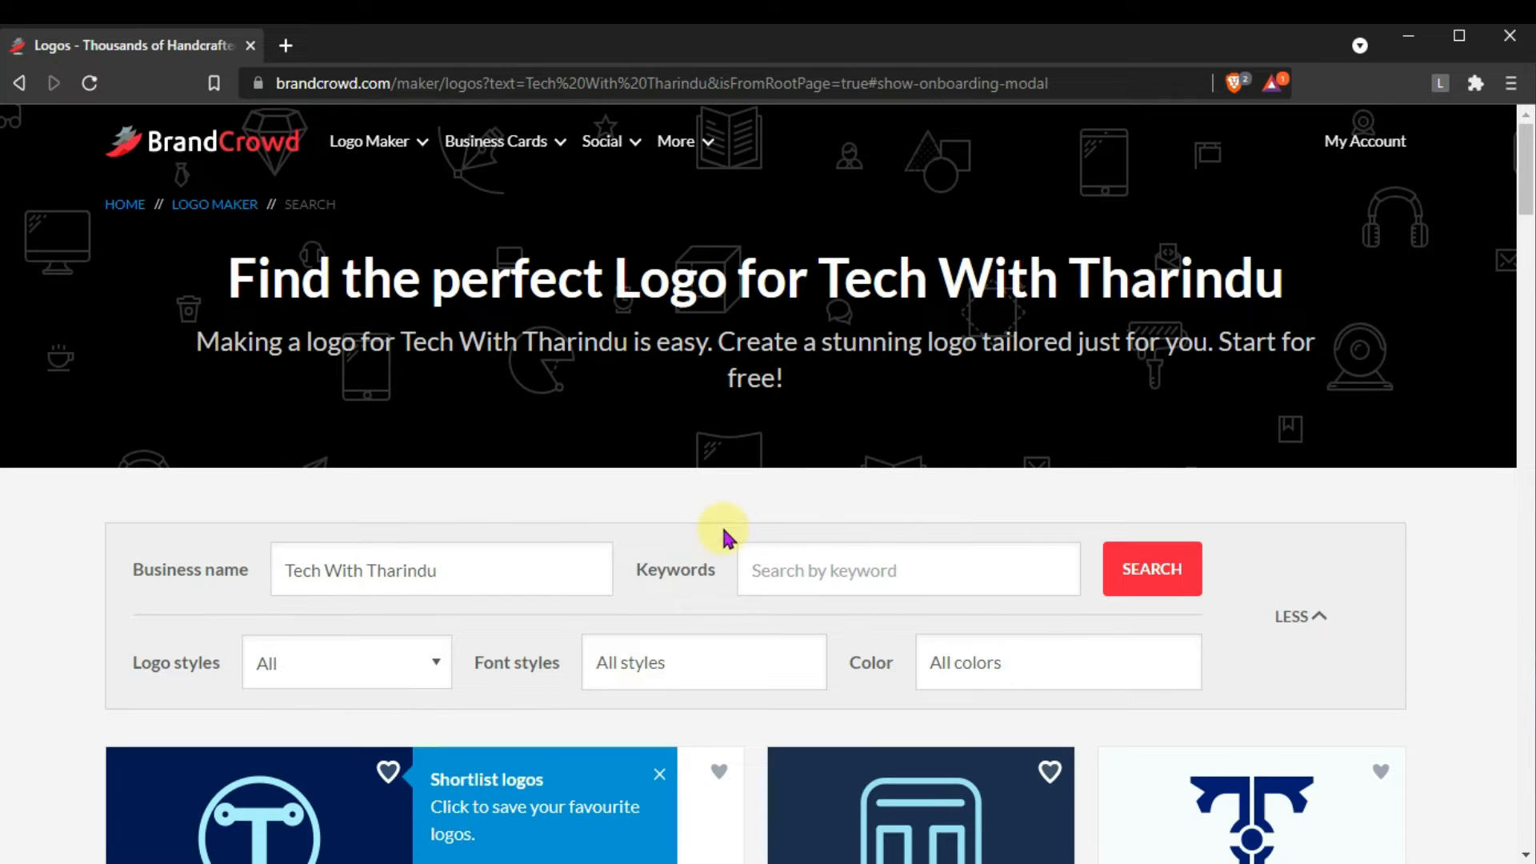
Browse the first page of generated logo designs for Tech With Tharindu down to the page navigation.
click(612, 563)
key(Tab)
scroll(662, 617, down, 15)
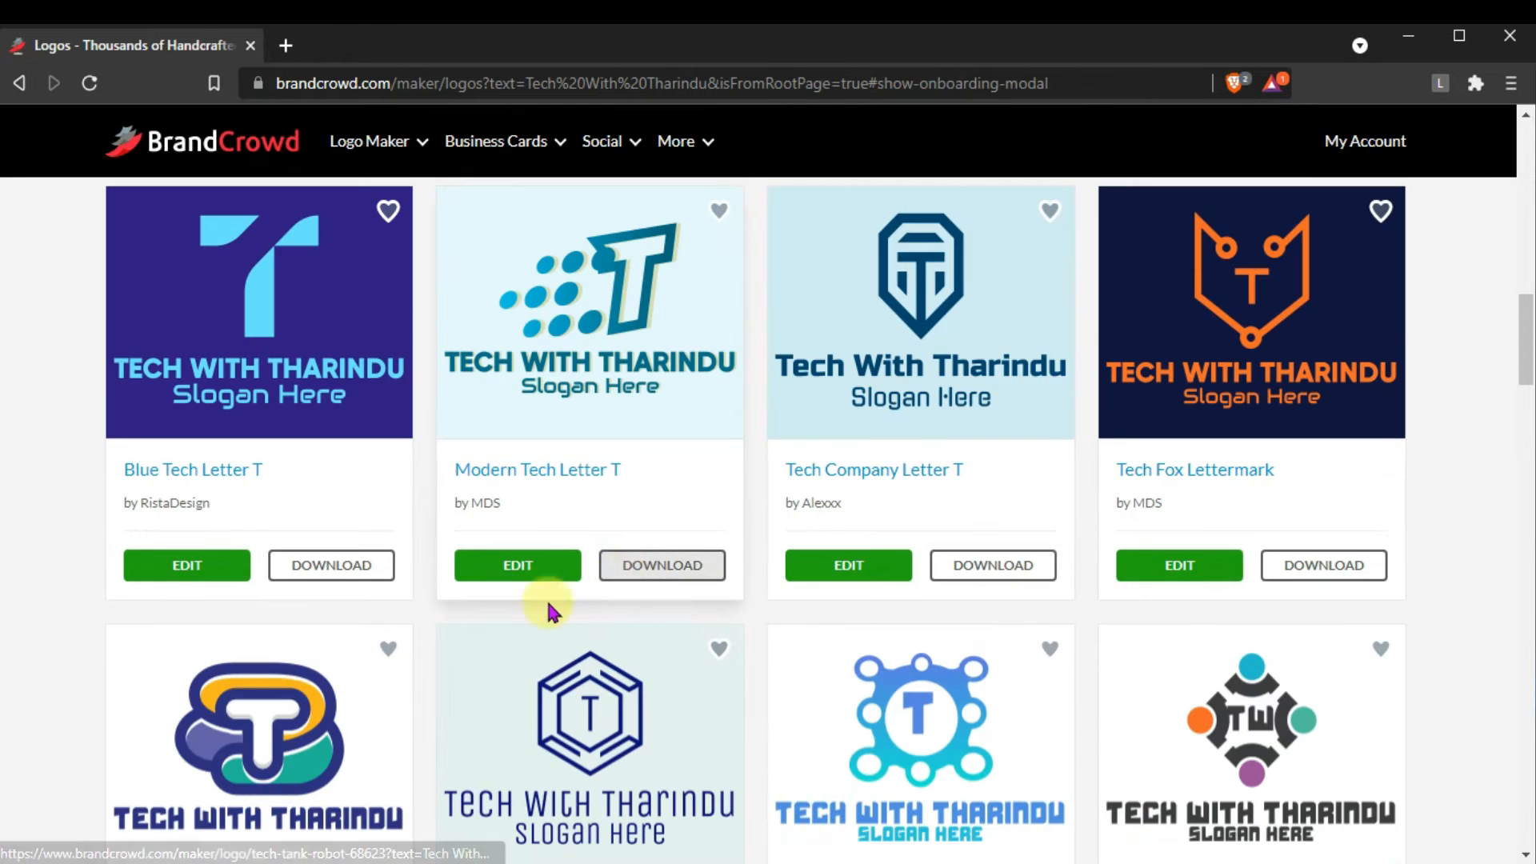
scroll(528, 640, down, 9)
scroll(529, 640, down, 9)
scroll(560, 520, up, 9)
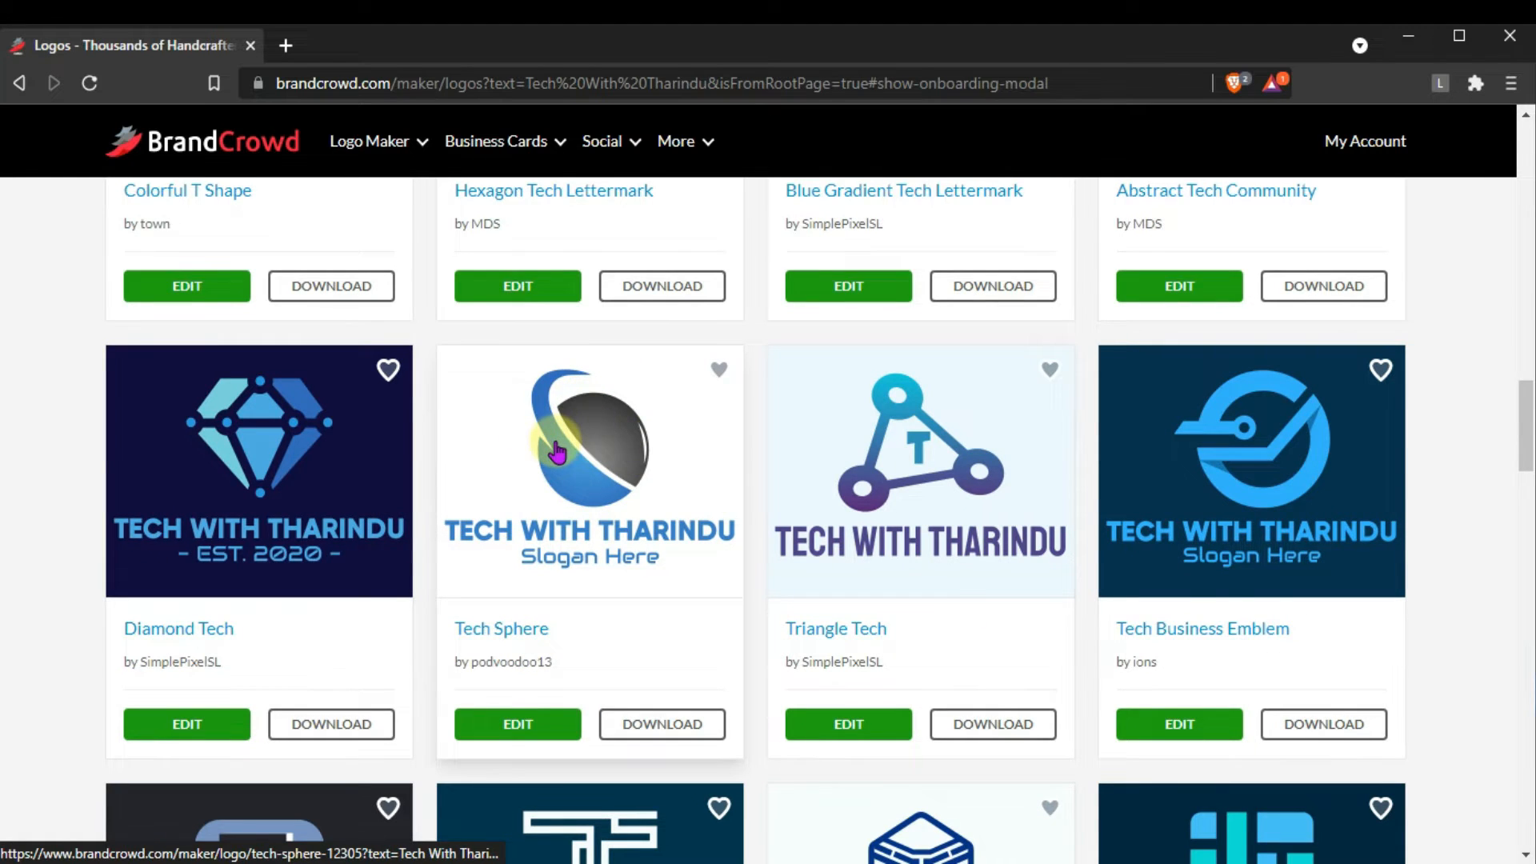
scroll(552, 460, down, 8)
scroll(240, 680, down, 8)
scroll(207, 569, up, 9)
scroll(212, 612, down, 9)
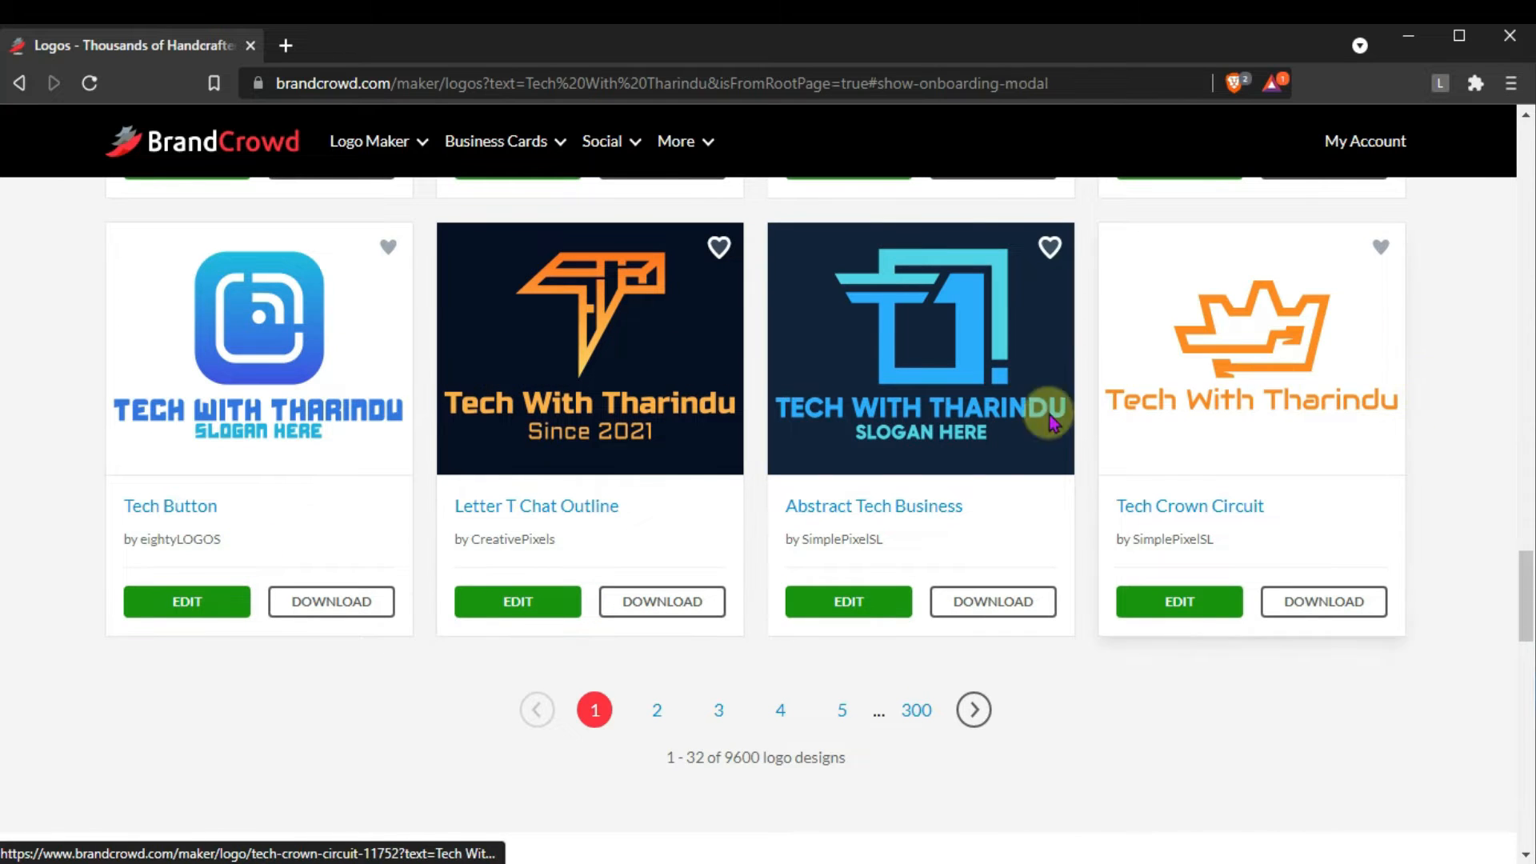
Search the logo designs with the keyword Technology.
scroll(525, 462, up, 20)
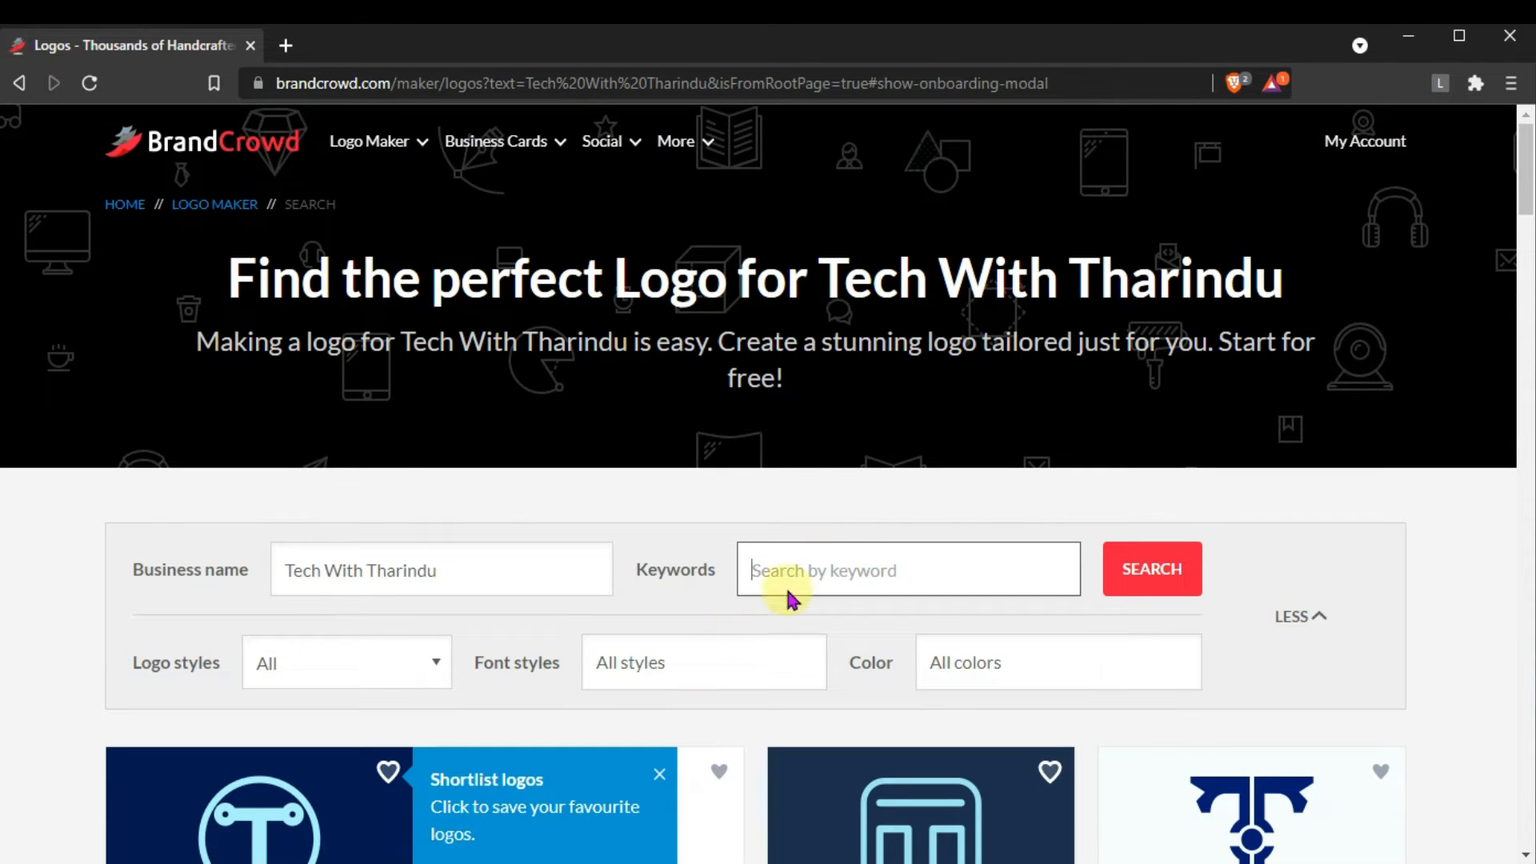
click(834, 564)
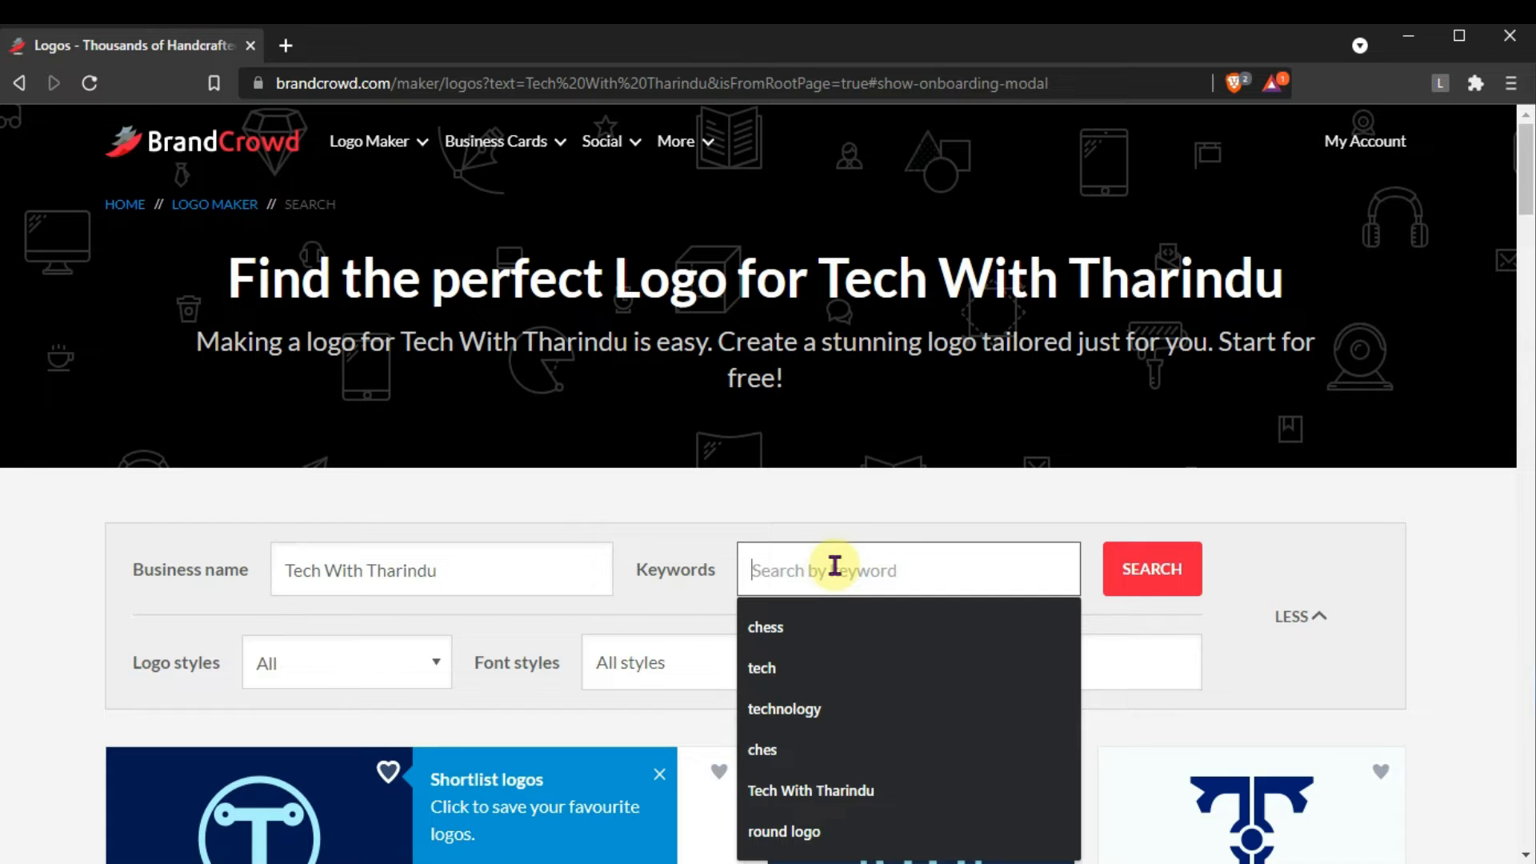
text(T)
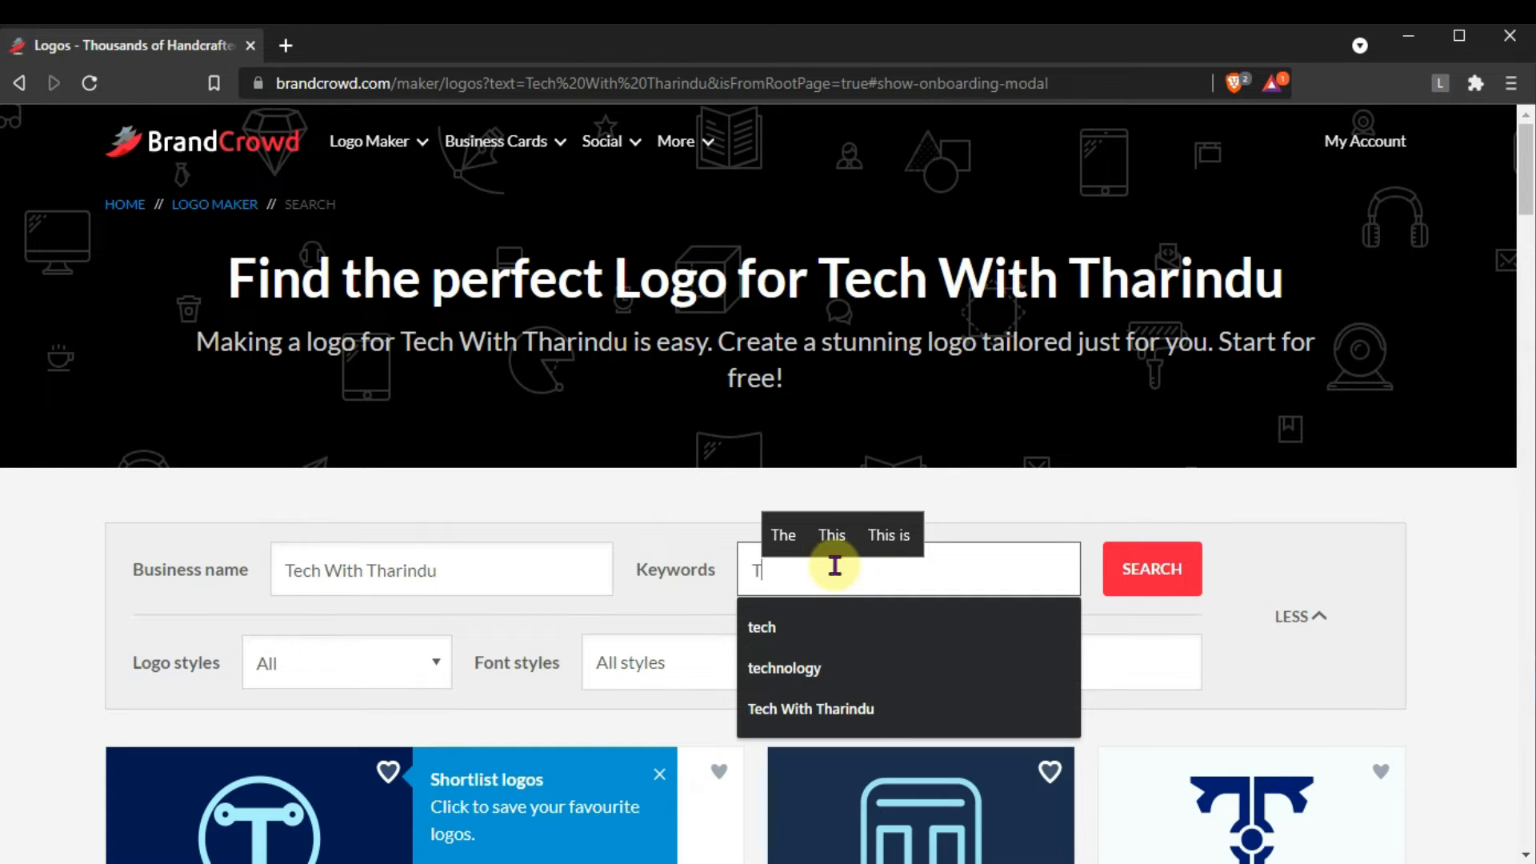
text(echnology)
key(Return)
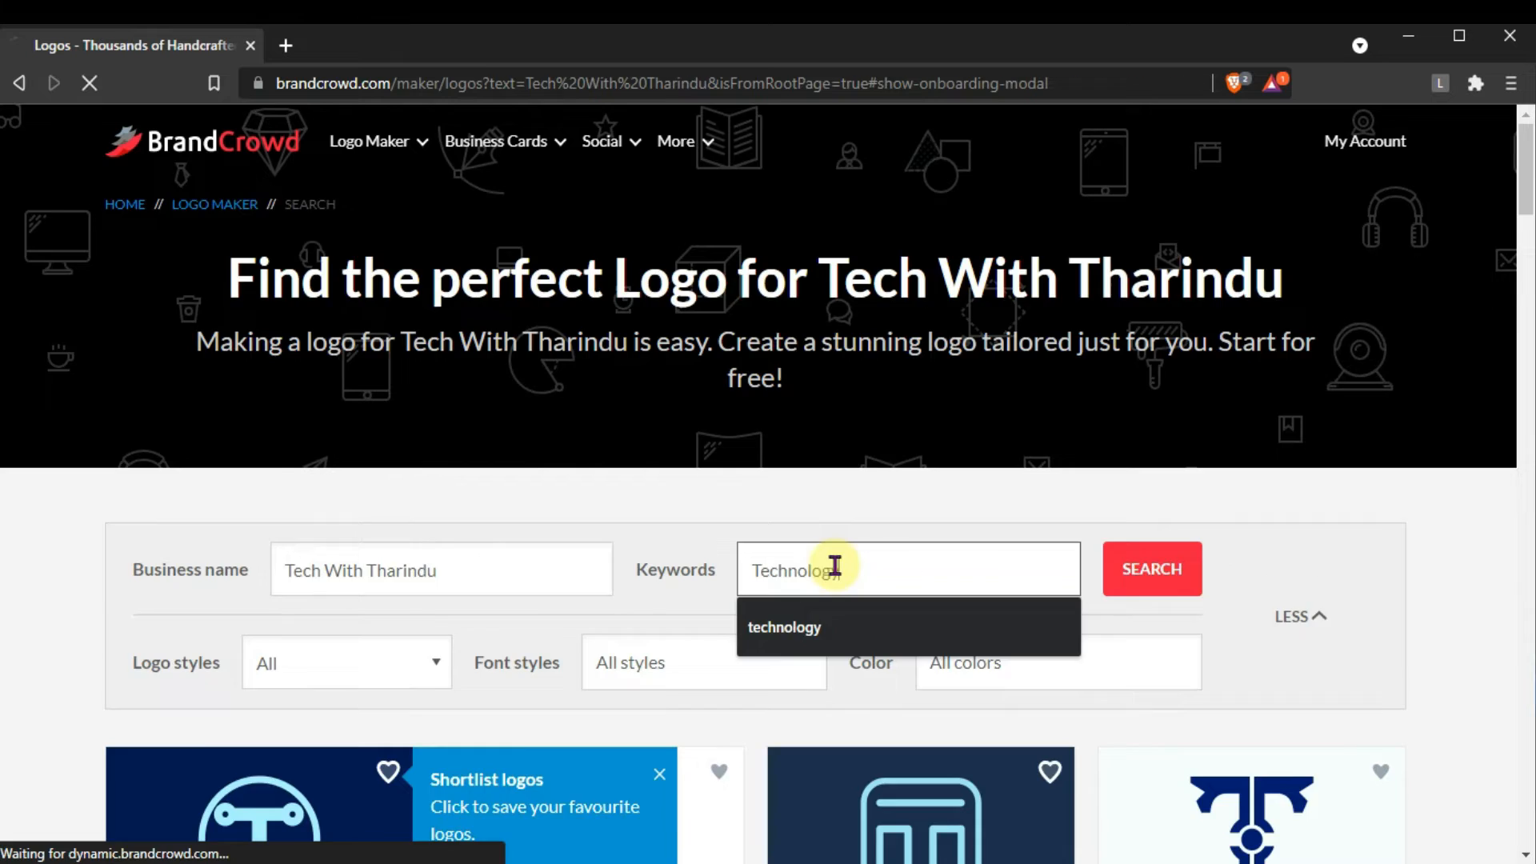
Examine the first page of logo designs matching the Technology keyword, down to the total number of pages and designs.
scroll(832, 496, up, 10)
scroll(818, 521, down, 10)
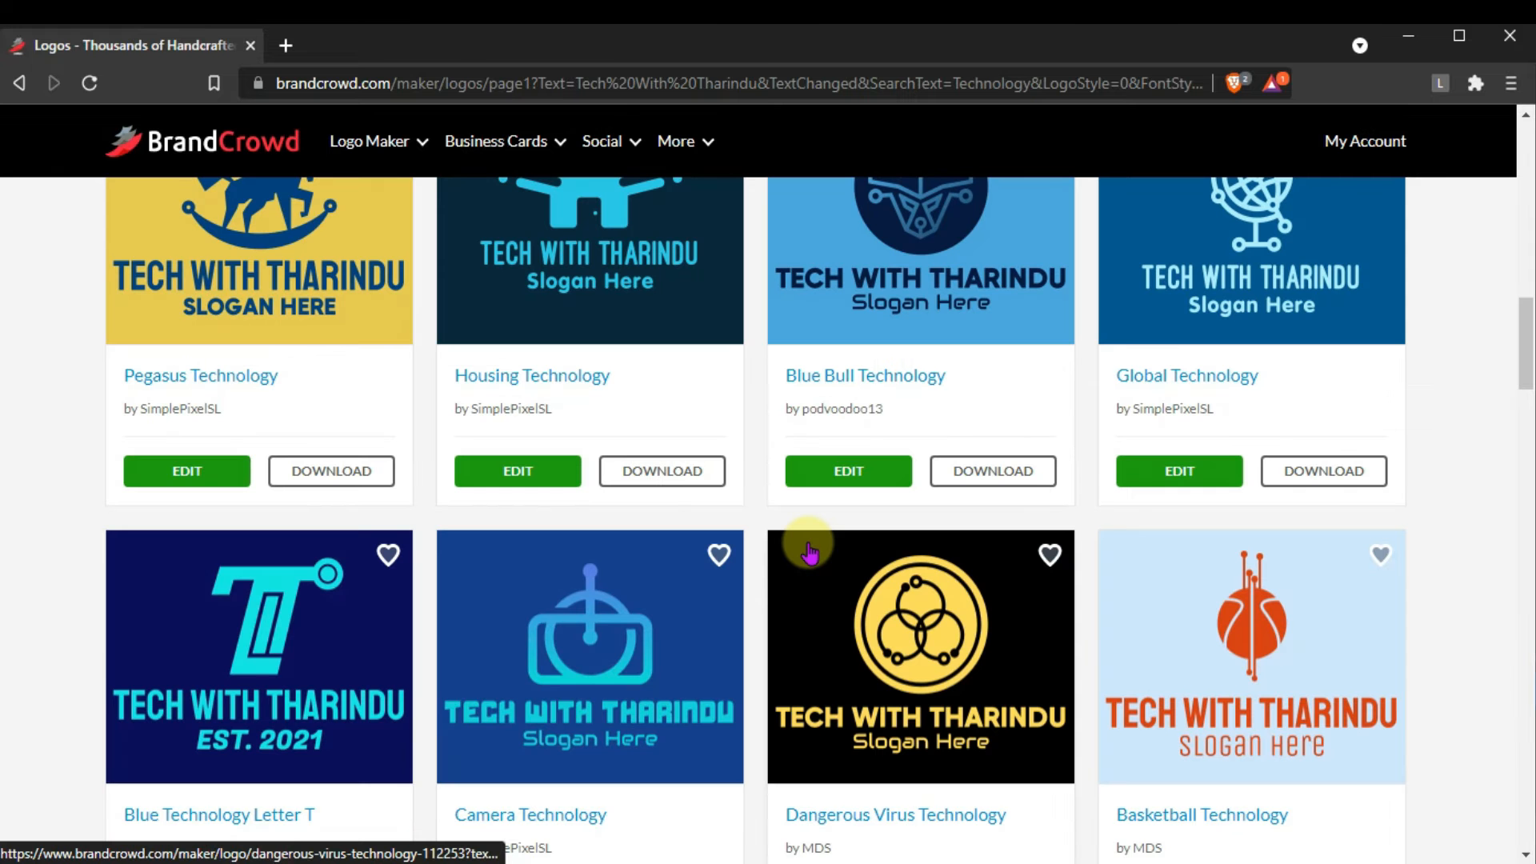
scroll(400, 680, down, 9)
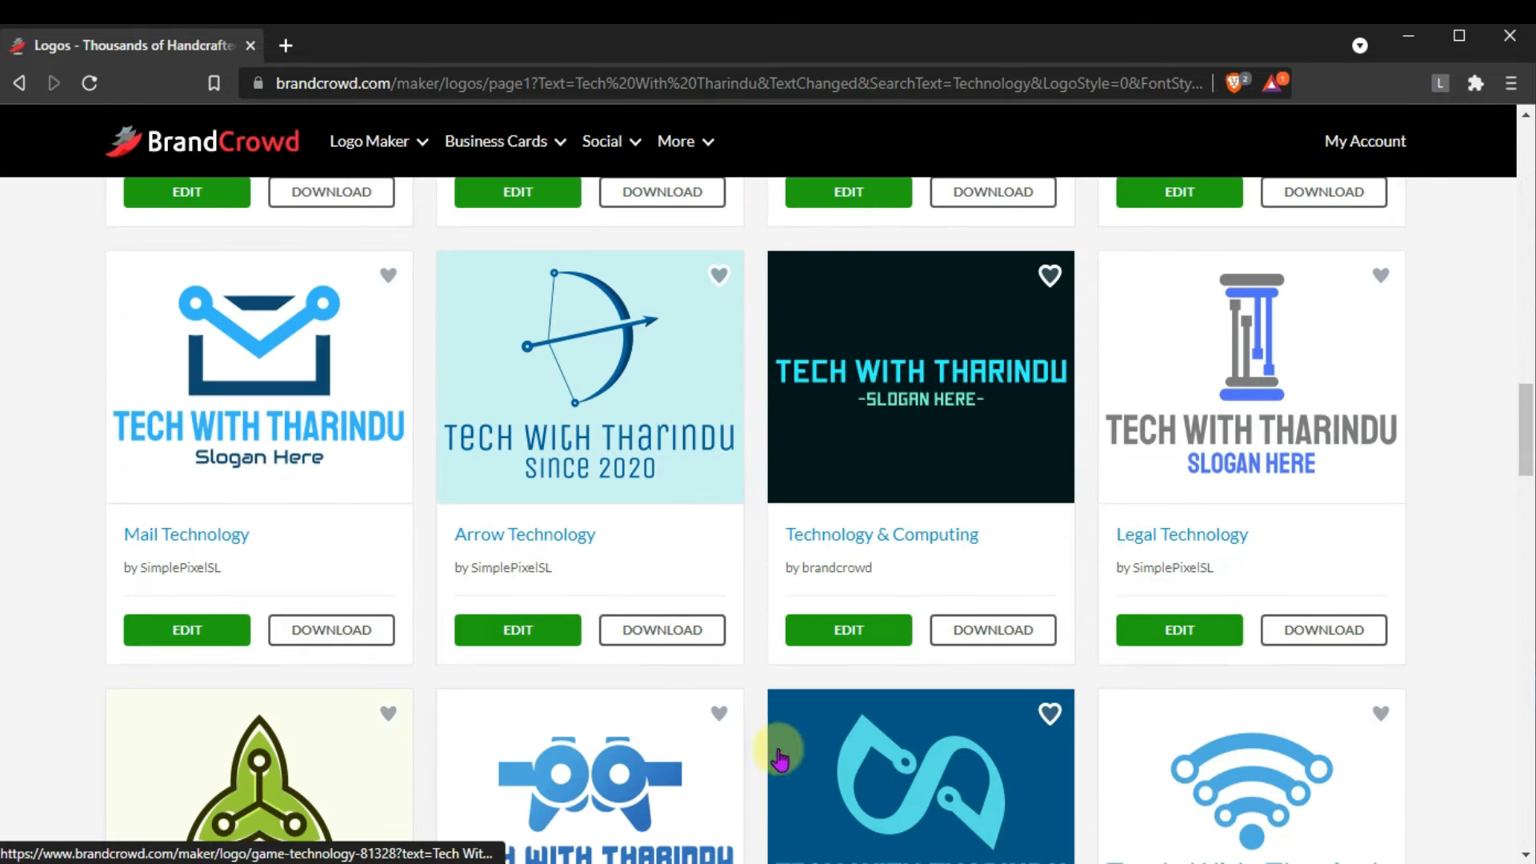
scroll(1000, 720, down, 9)
scroll(1104, 692, up, 9)
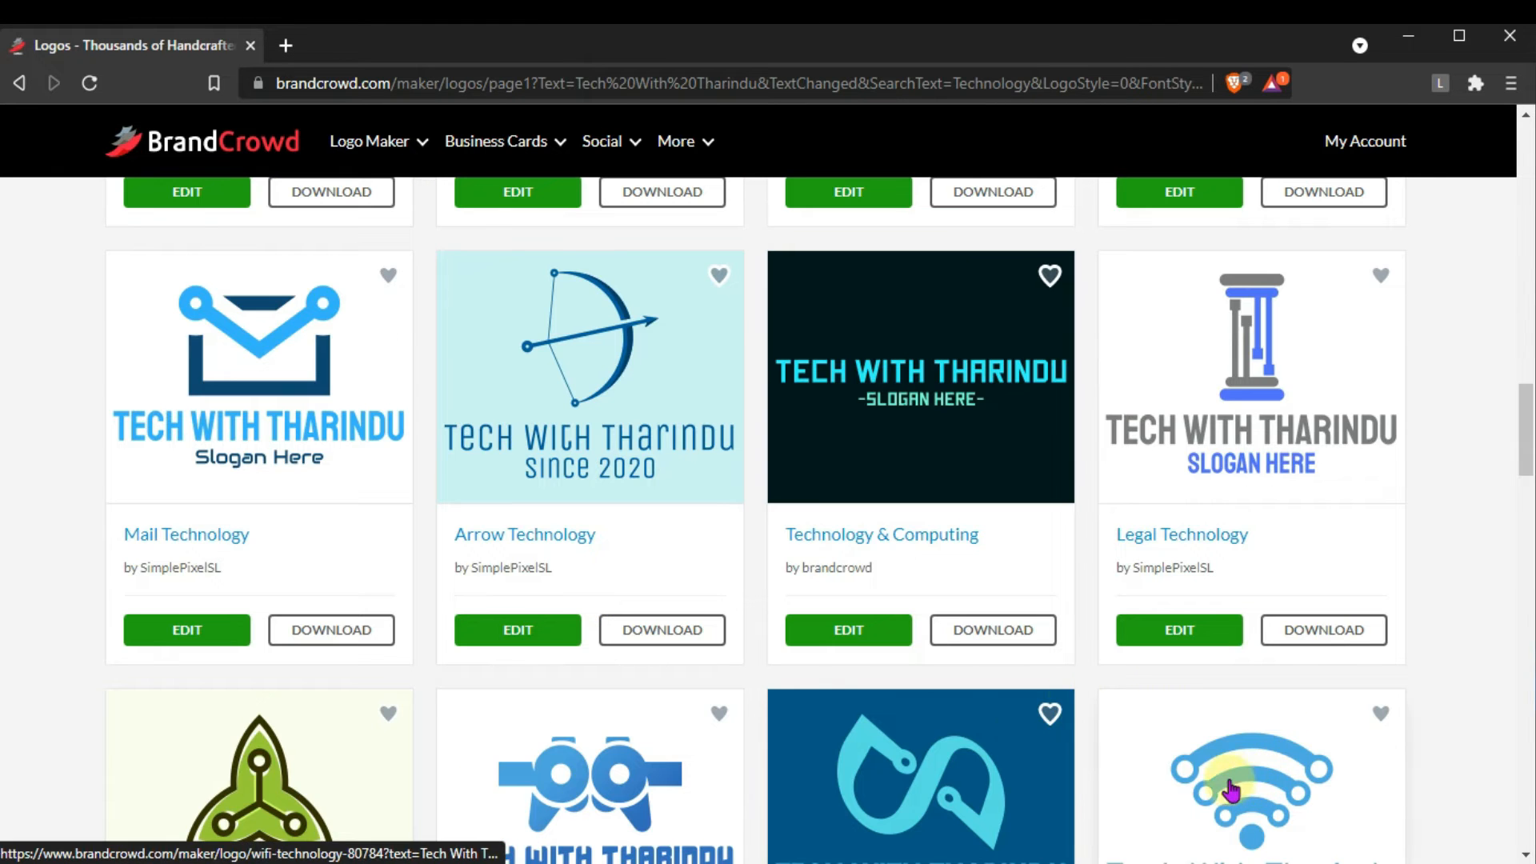
scroll(1208, 744, down, 9)
scroll(432, 632, down, 9)
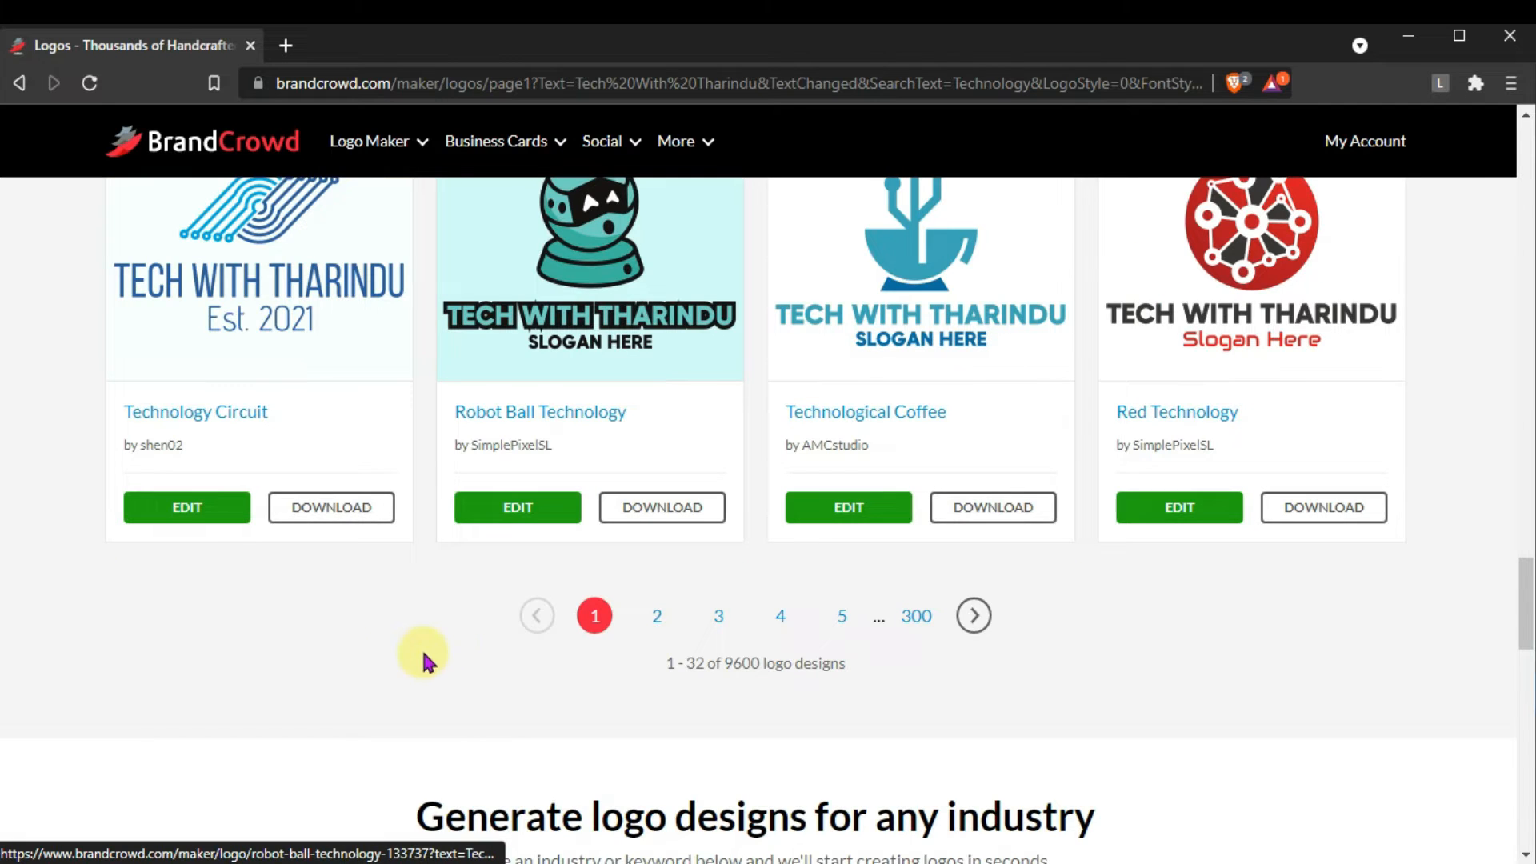
scroll(880, 560, up, 9)
scroll(880, 640, down, 9)
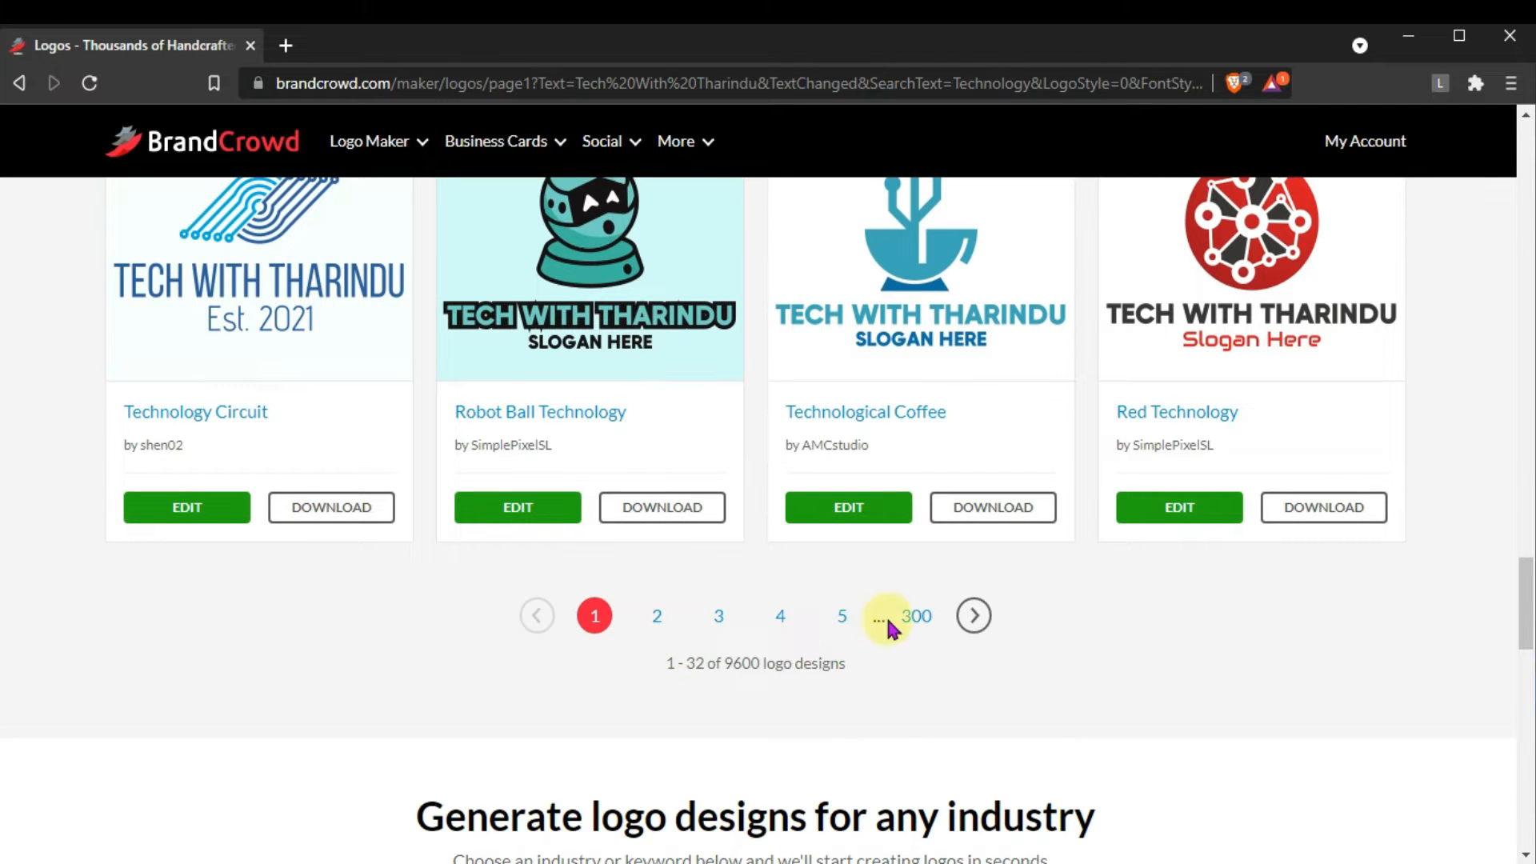
drag(919, 641, 901, 615)
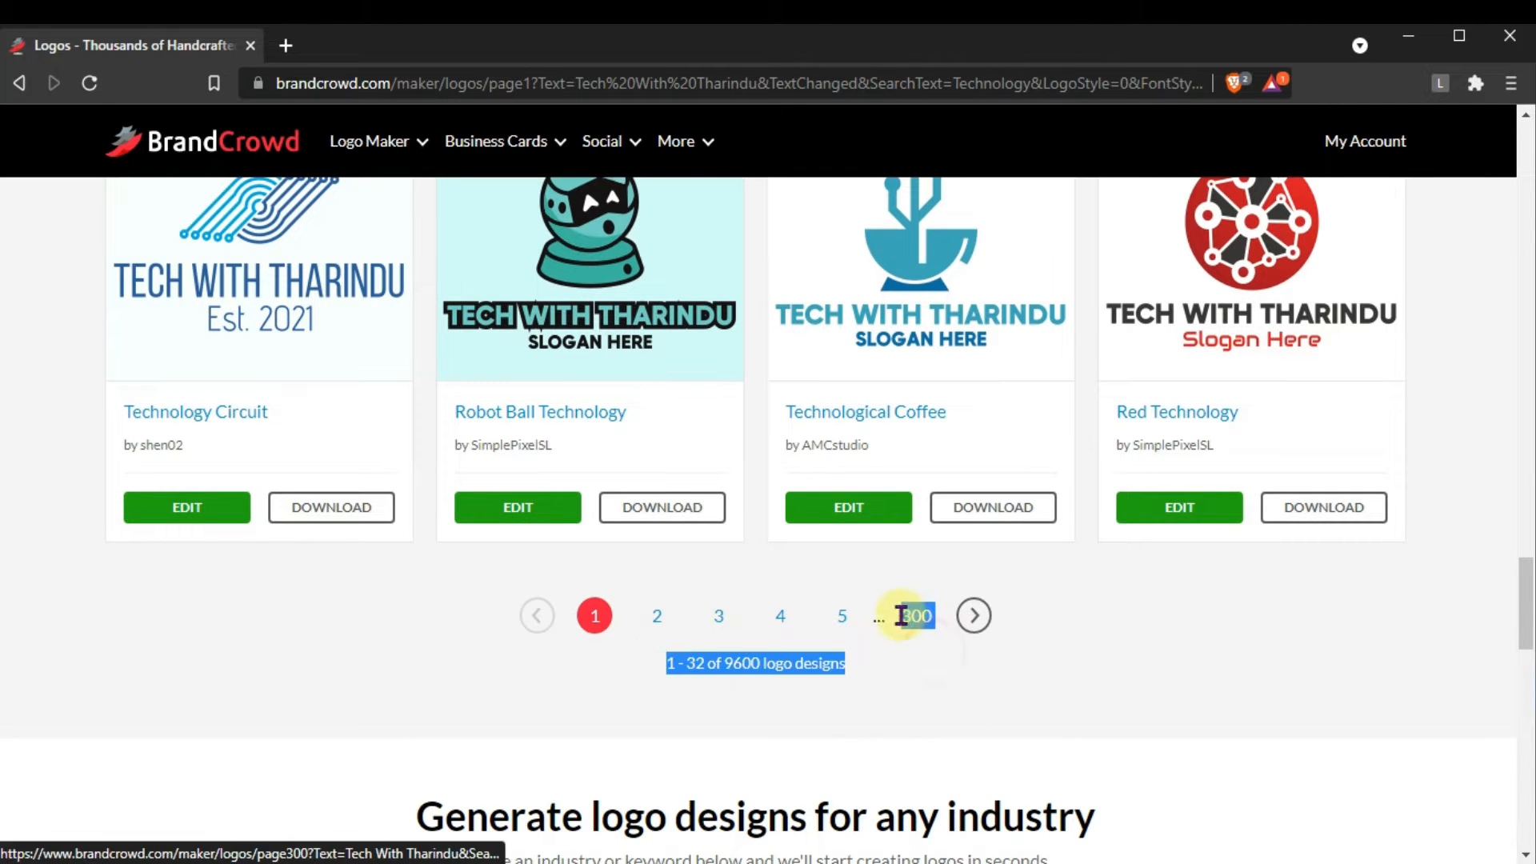
Open page 2 of the Technology logo results and look through its designs.
click(655, 618)
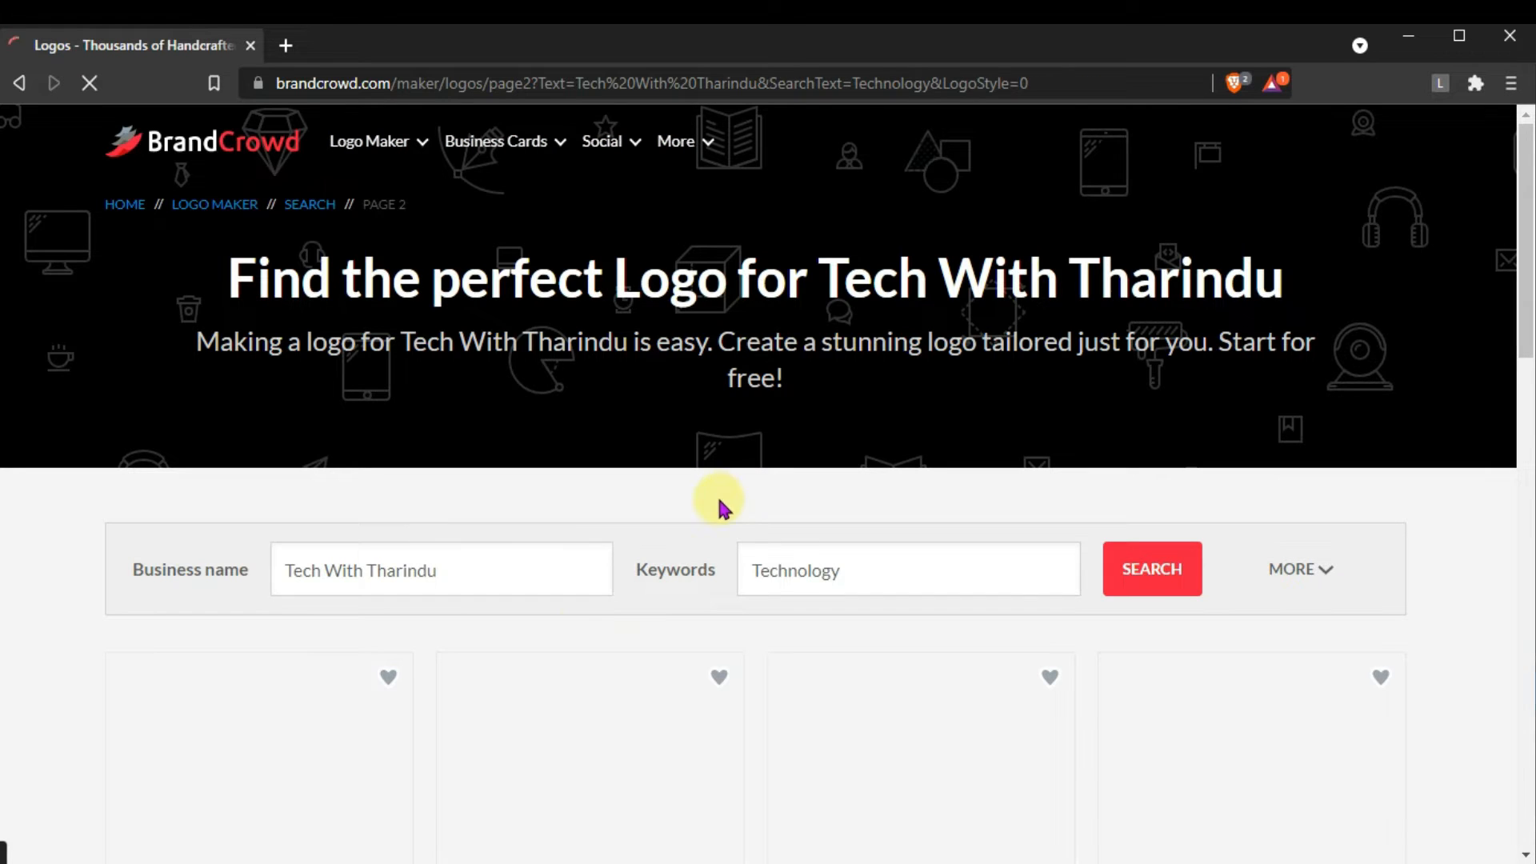
scroll(806, 497, down, 9)
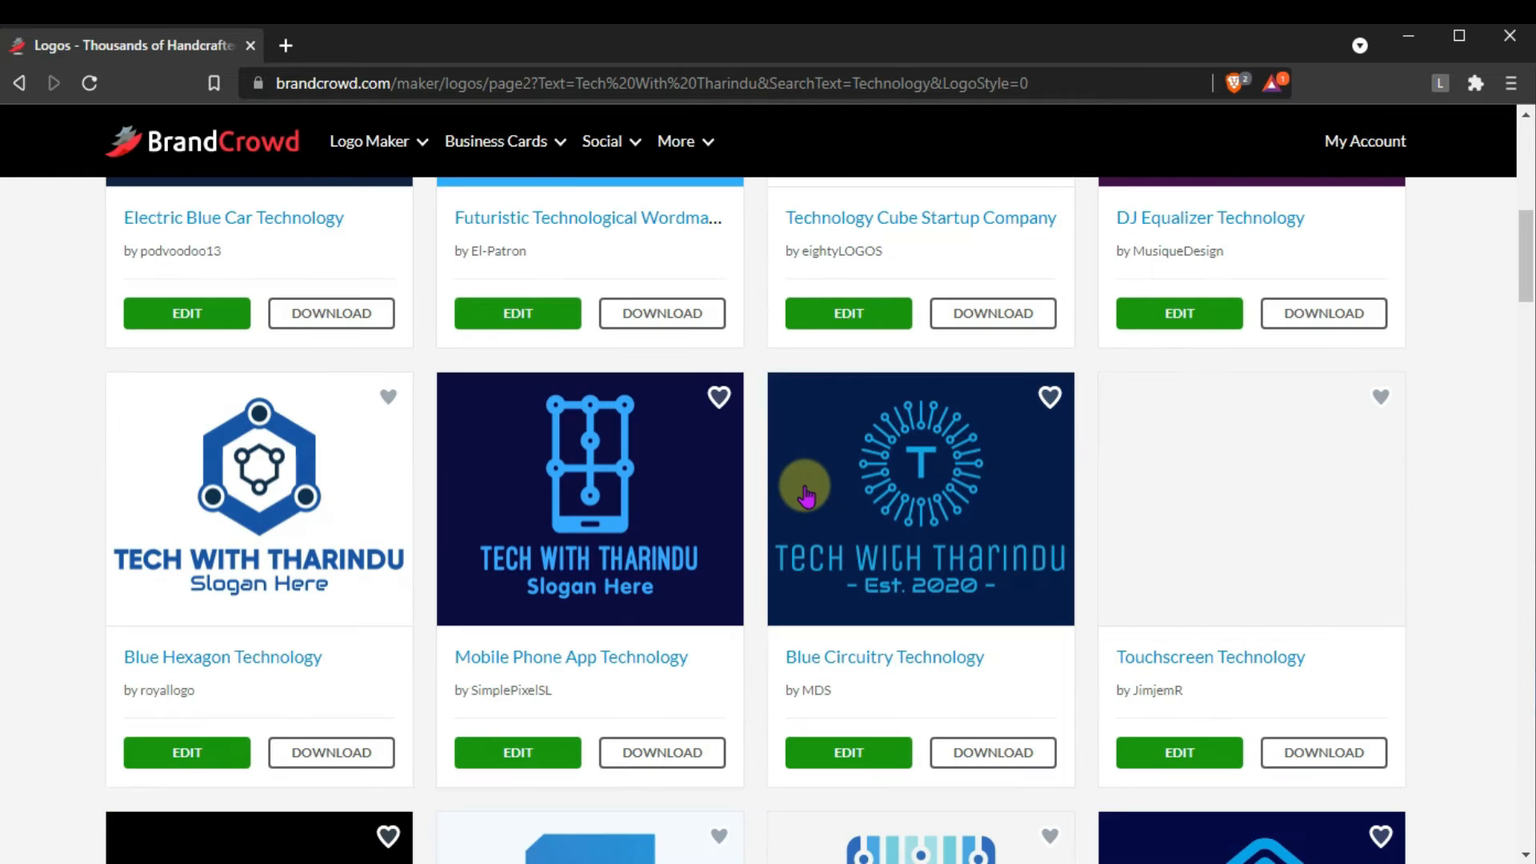
scroll(806, 496, down, 20)
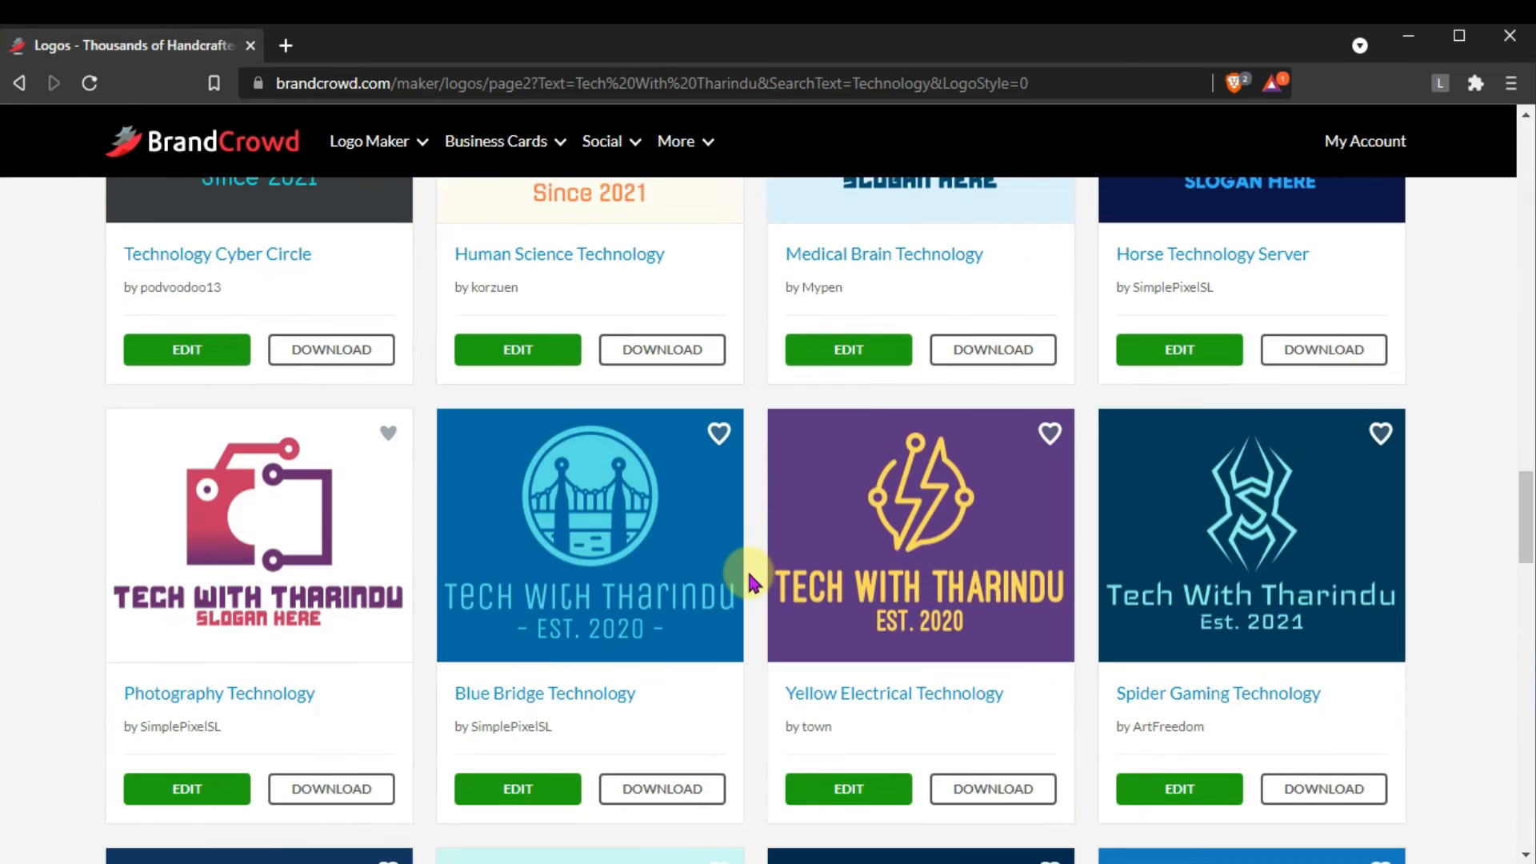
scroll(748, 583, up, 15)
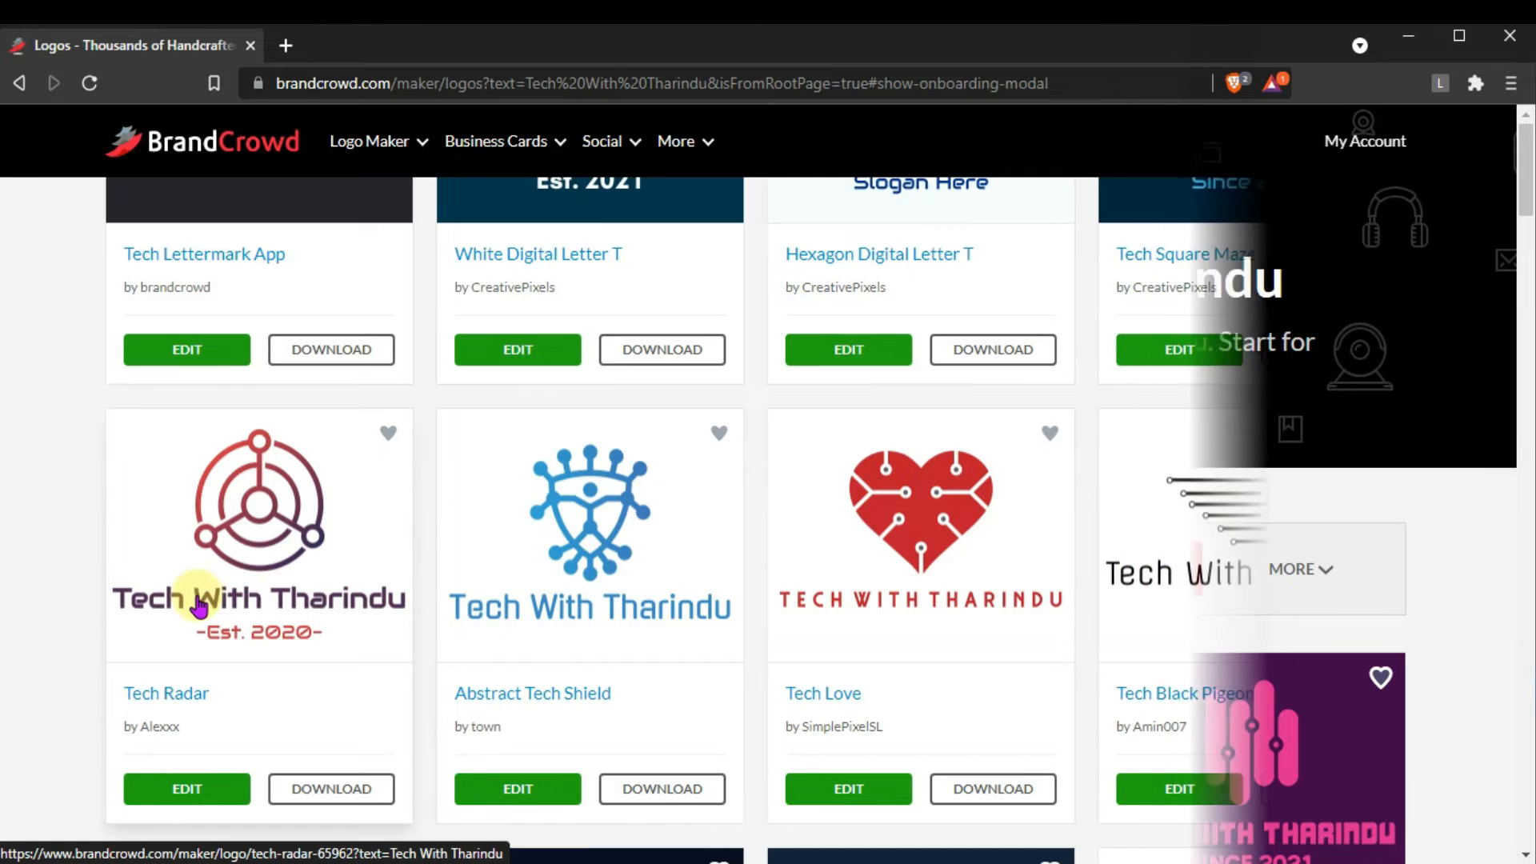
Open the Tech Radar logo for editing from the original results and dismiss the email request.
scroll(198, 605, up, 9)
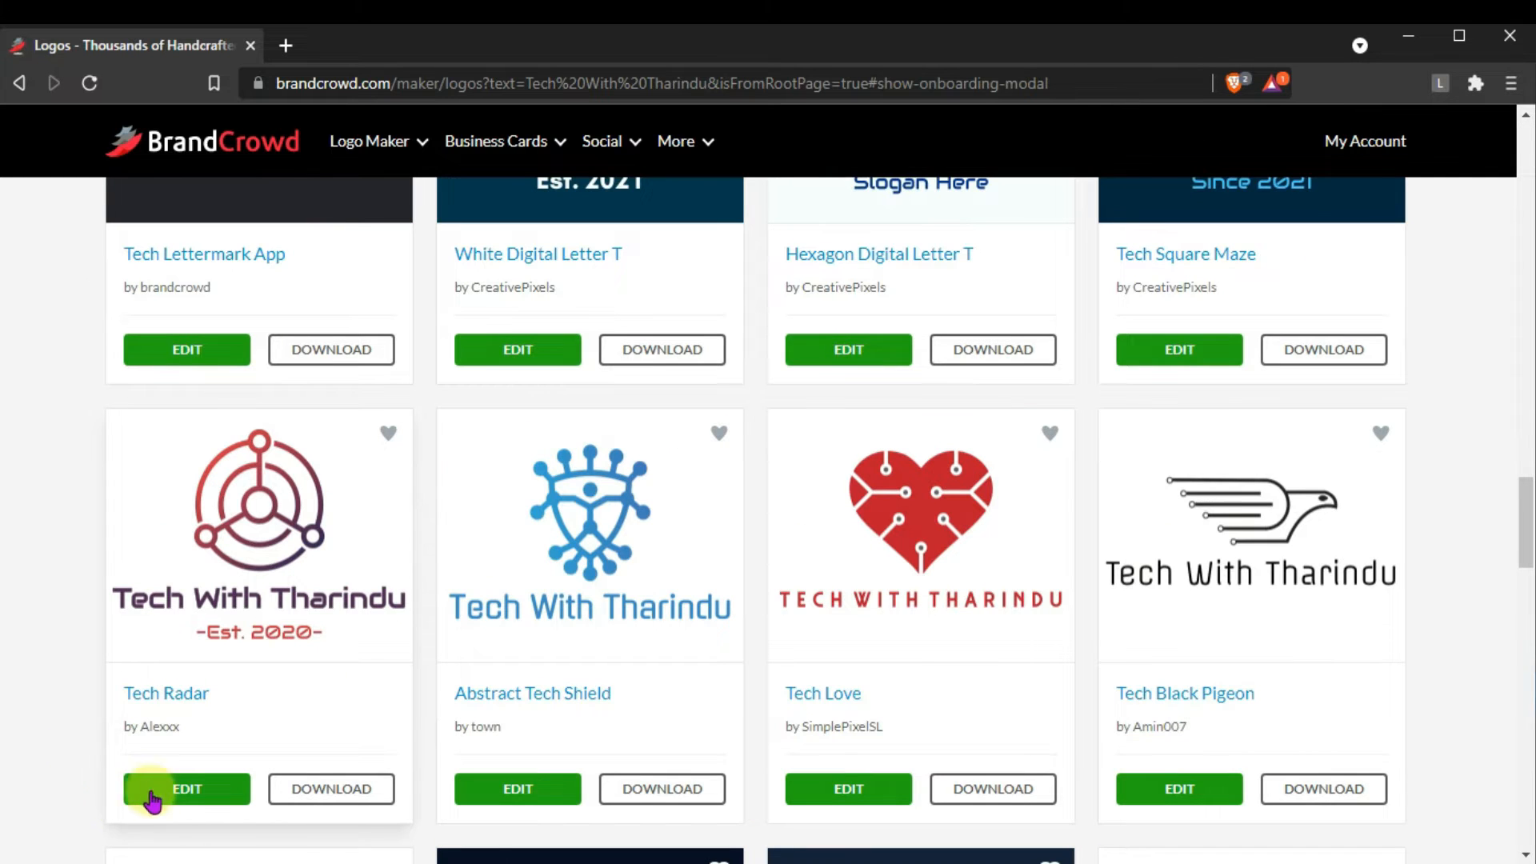
click(180, 787)
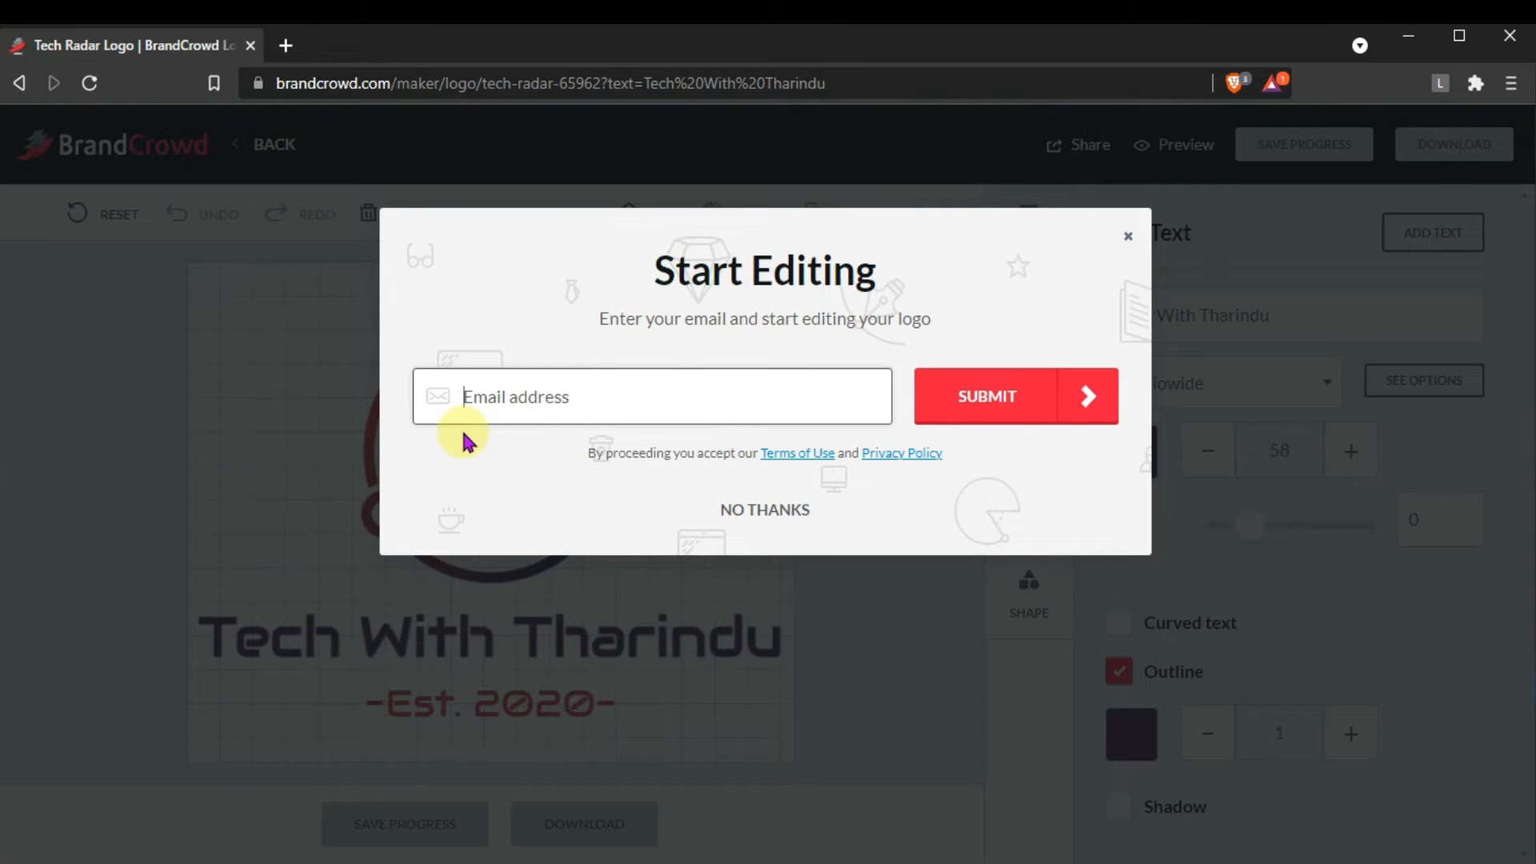
click(1128, 236)
Set the logo's background to the default black color.
click(748, 498)
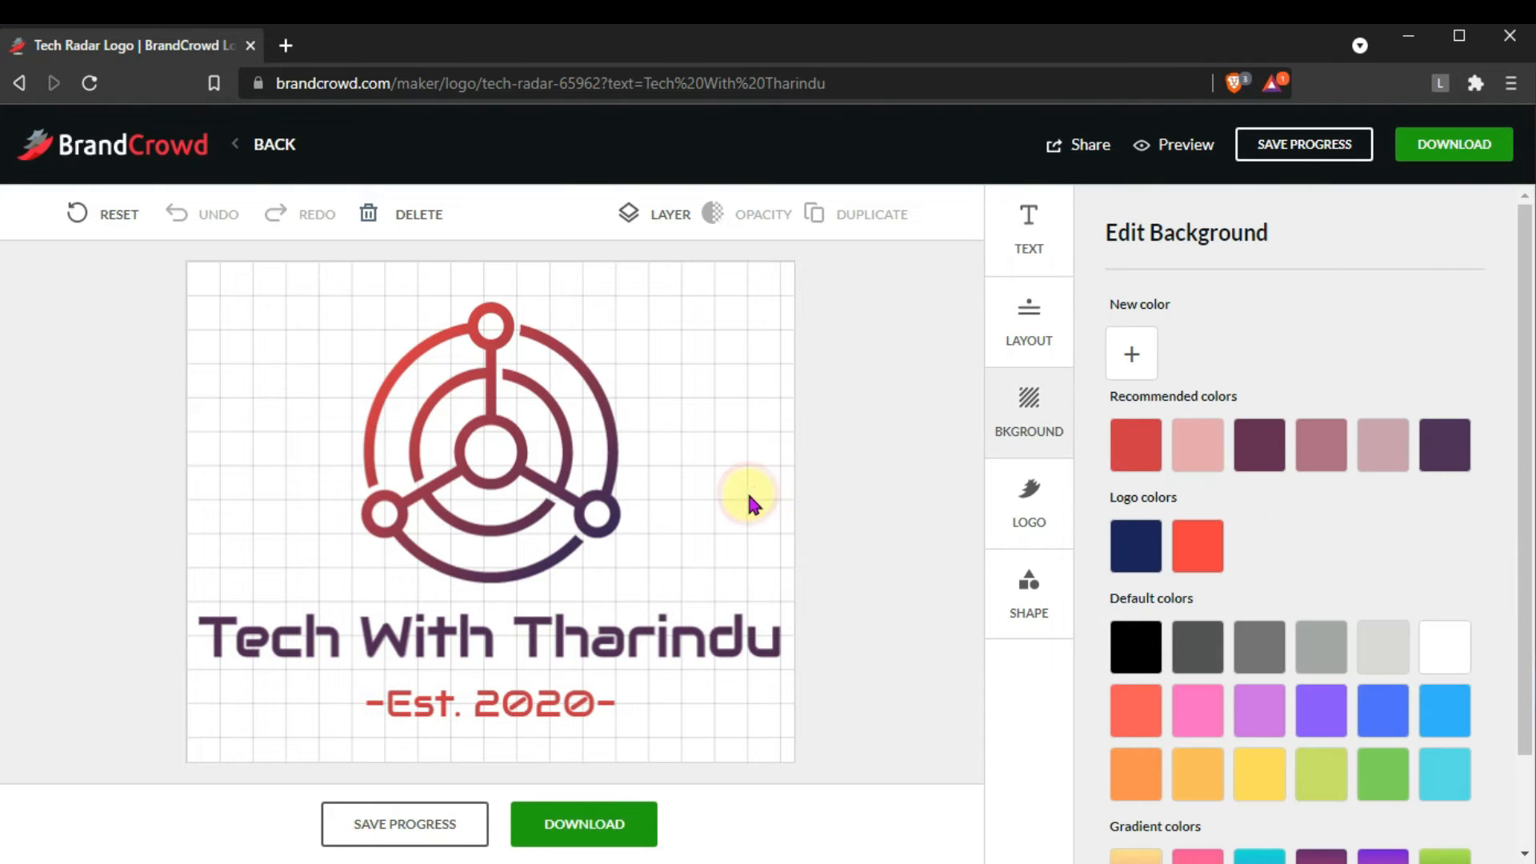
click(1138, 645)
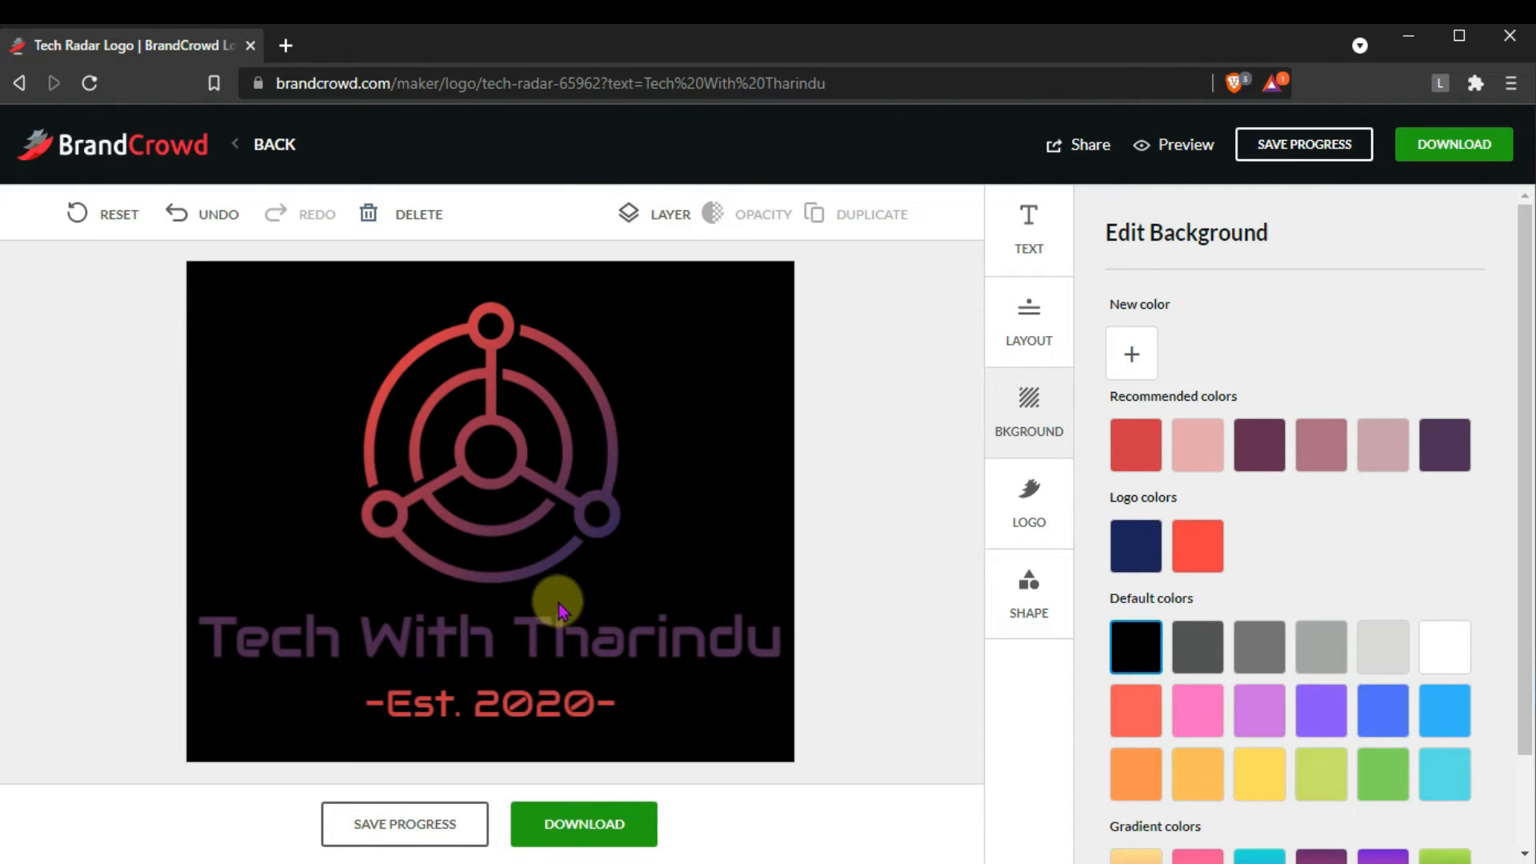
Recolor the circular radar symbol, trying the pink and orange gradients and settling on the green gradient.
key(ctrl+minus)
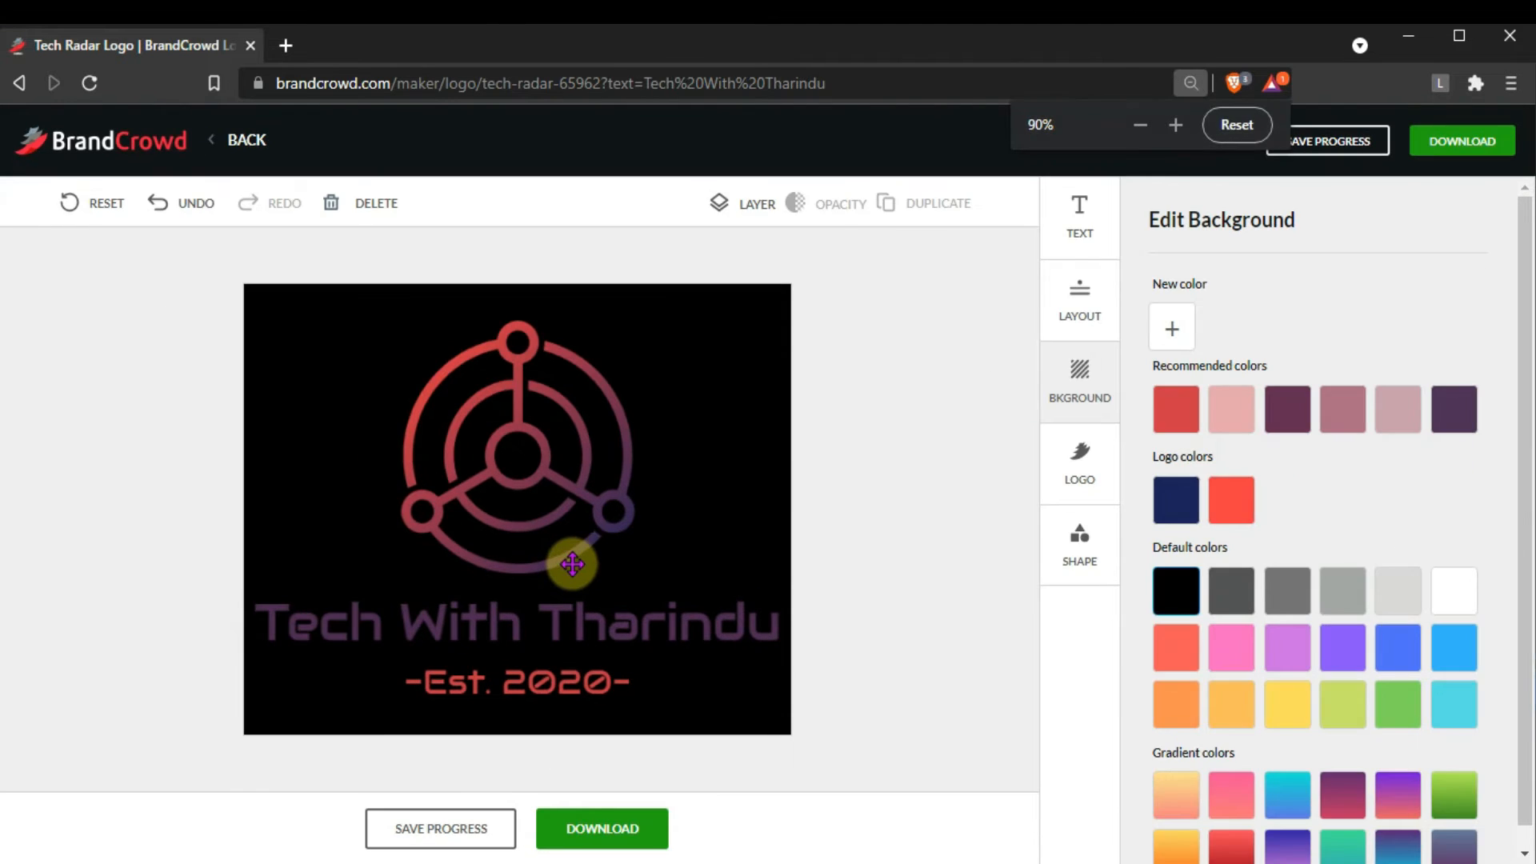
click(560, 501)
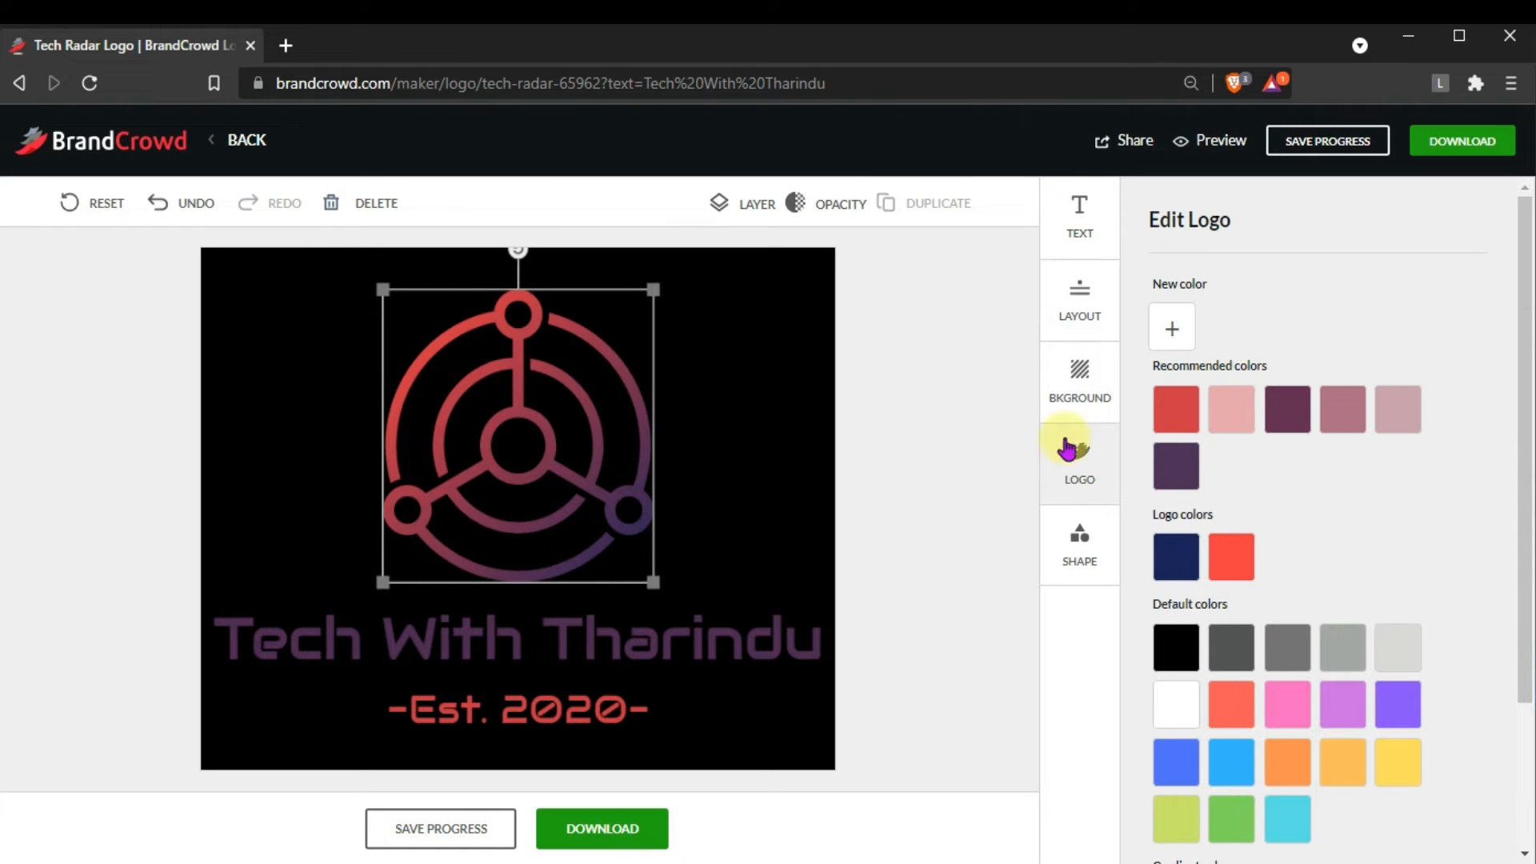
scroll(1275, 556, down, 3)
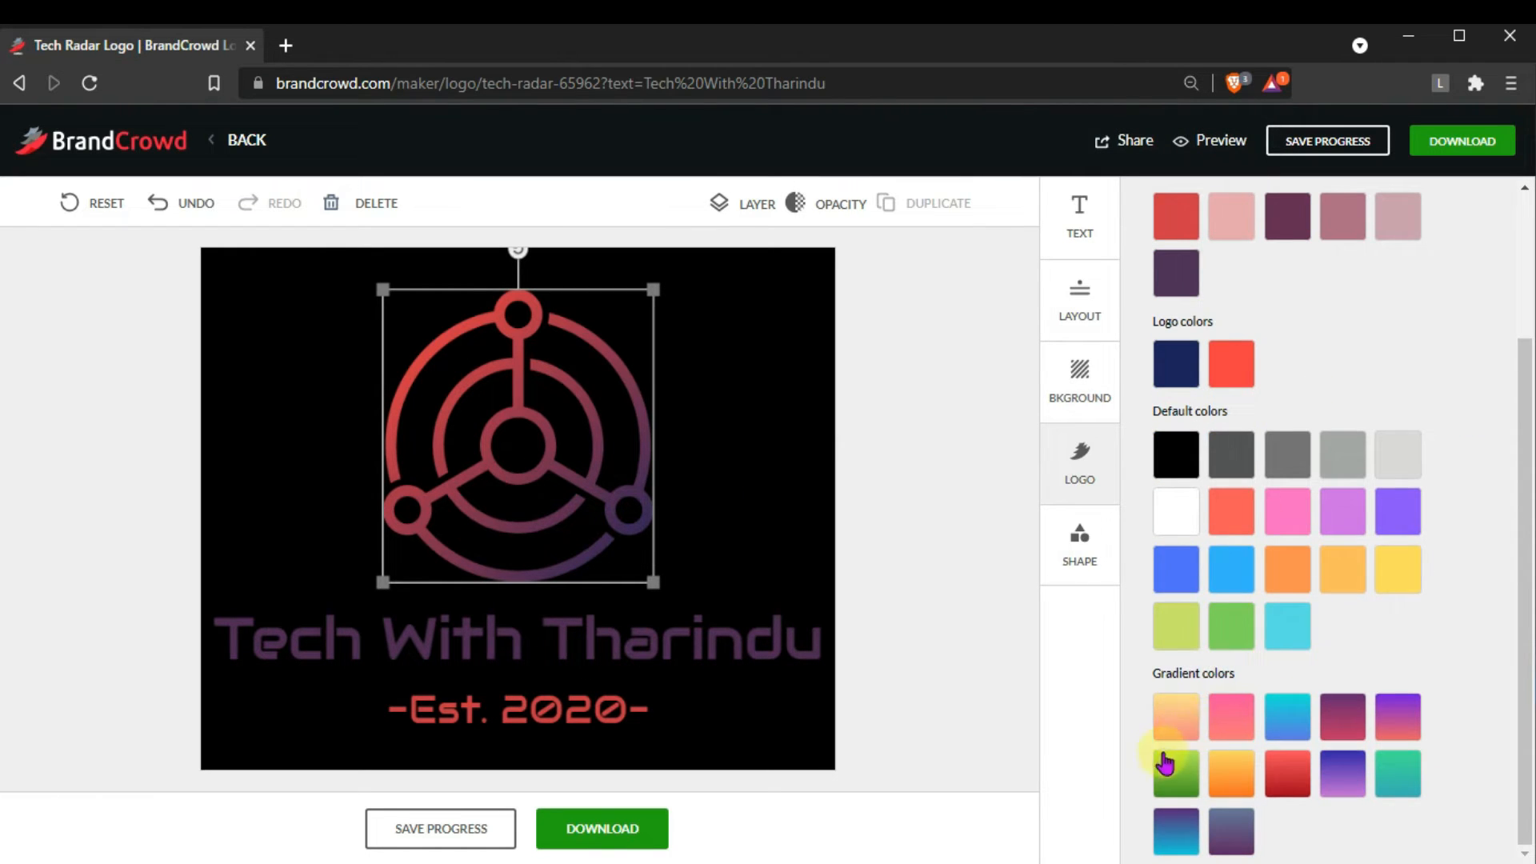
drag(1150, 676, 1221, 673)
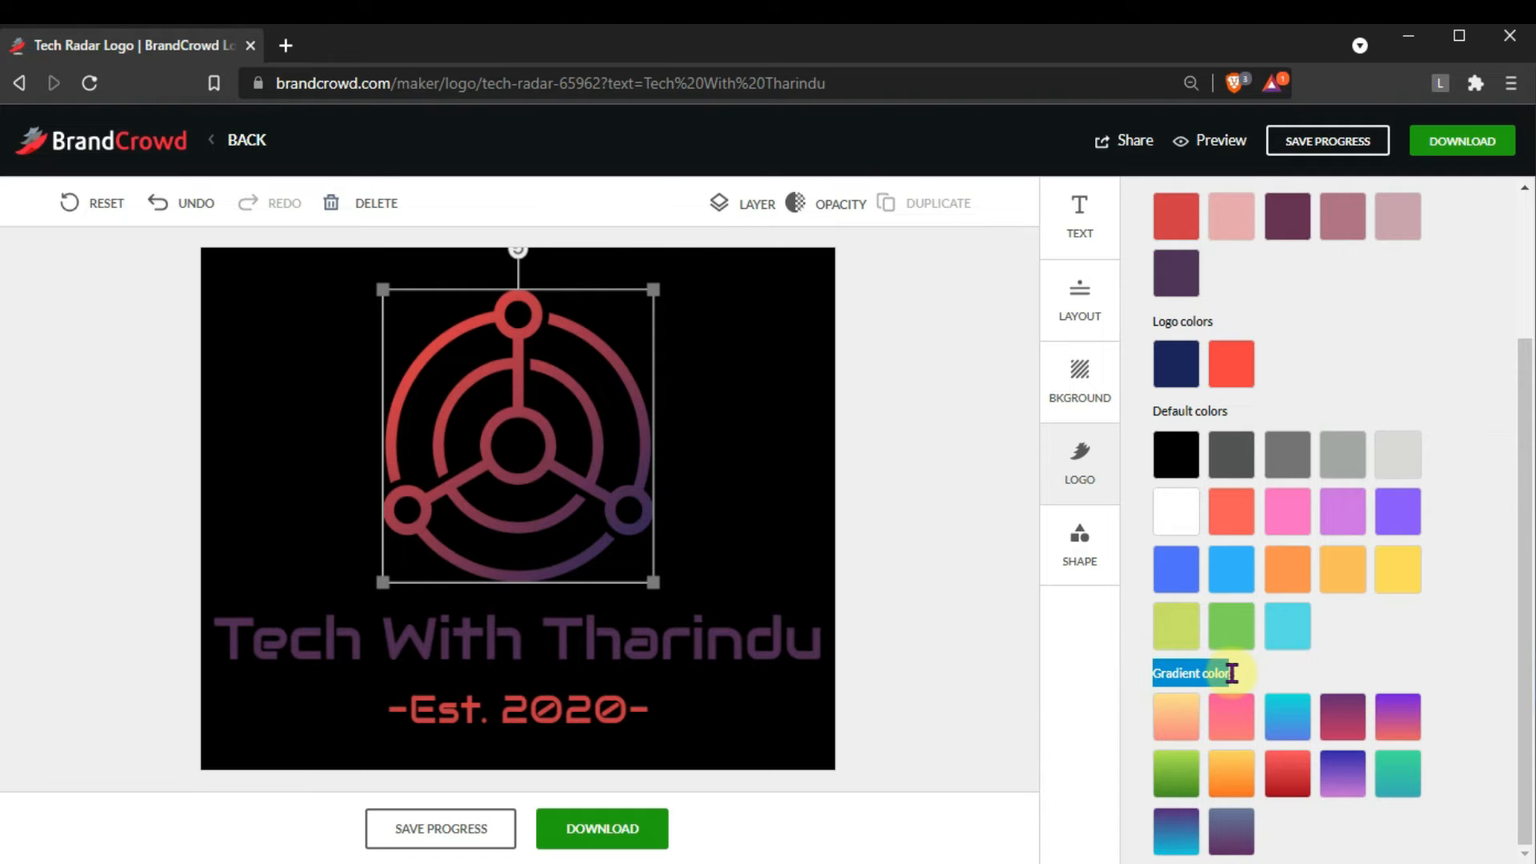
click(1250, 704)
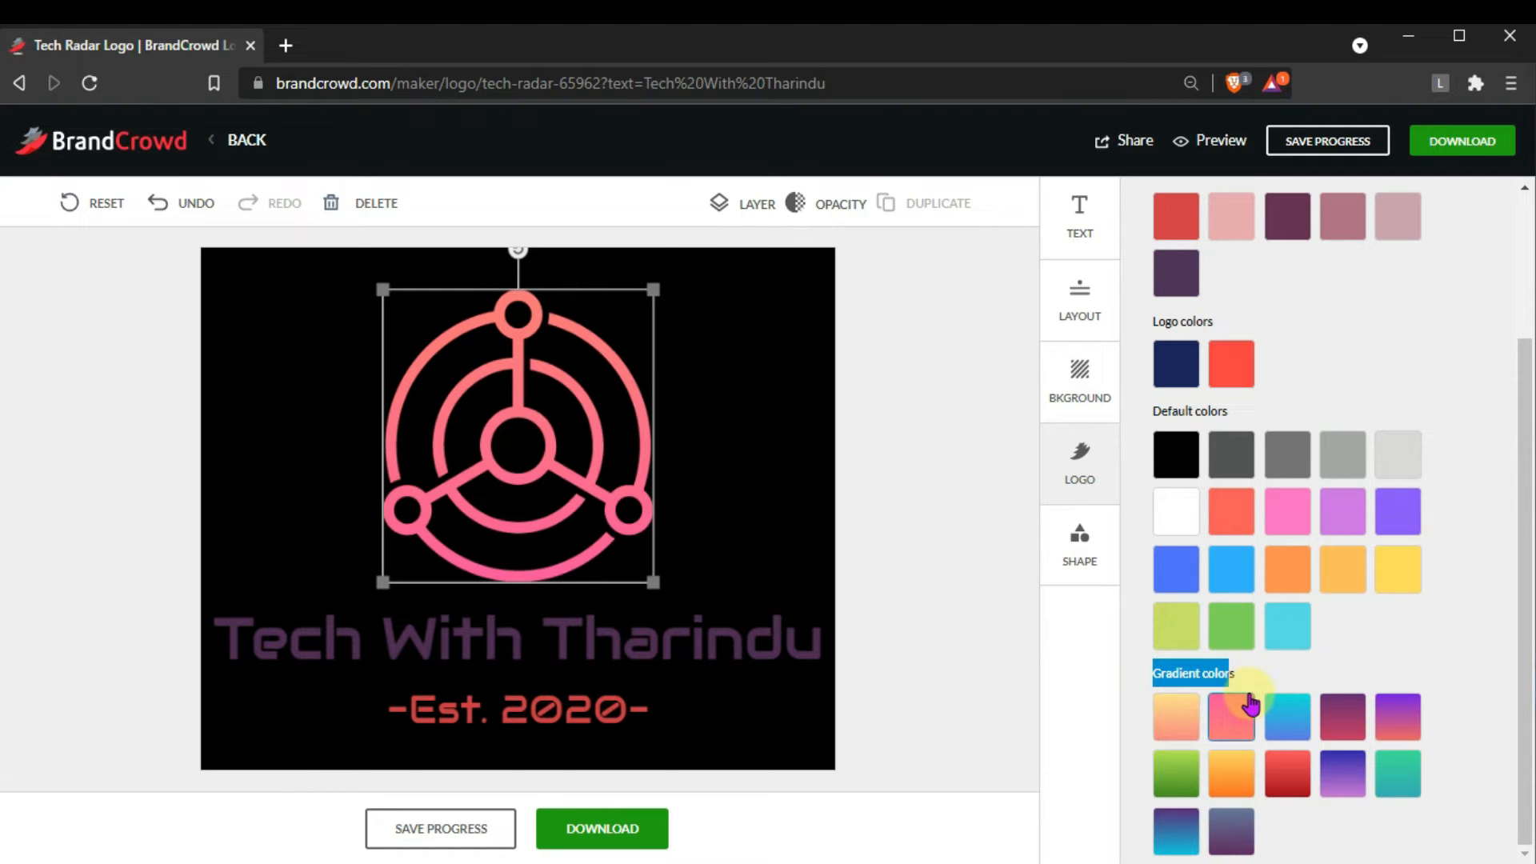
click(1228, 774)
click(1181, 776)
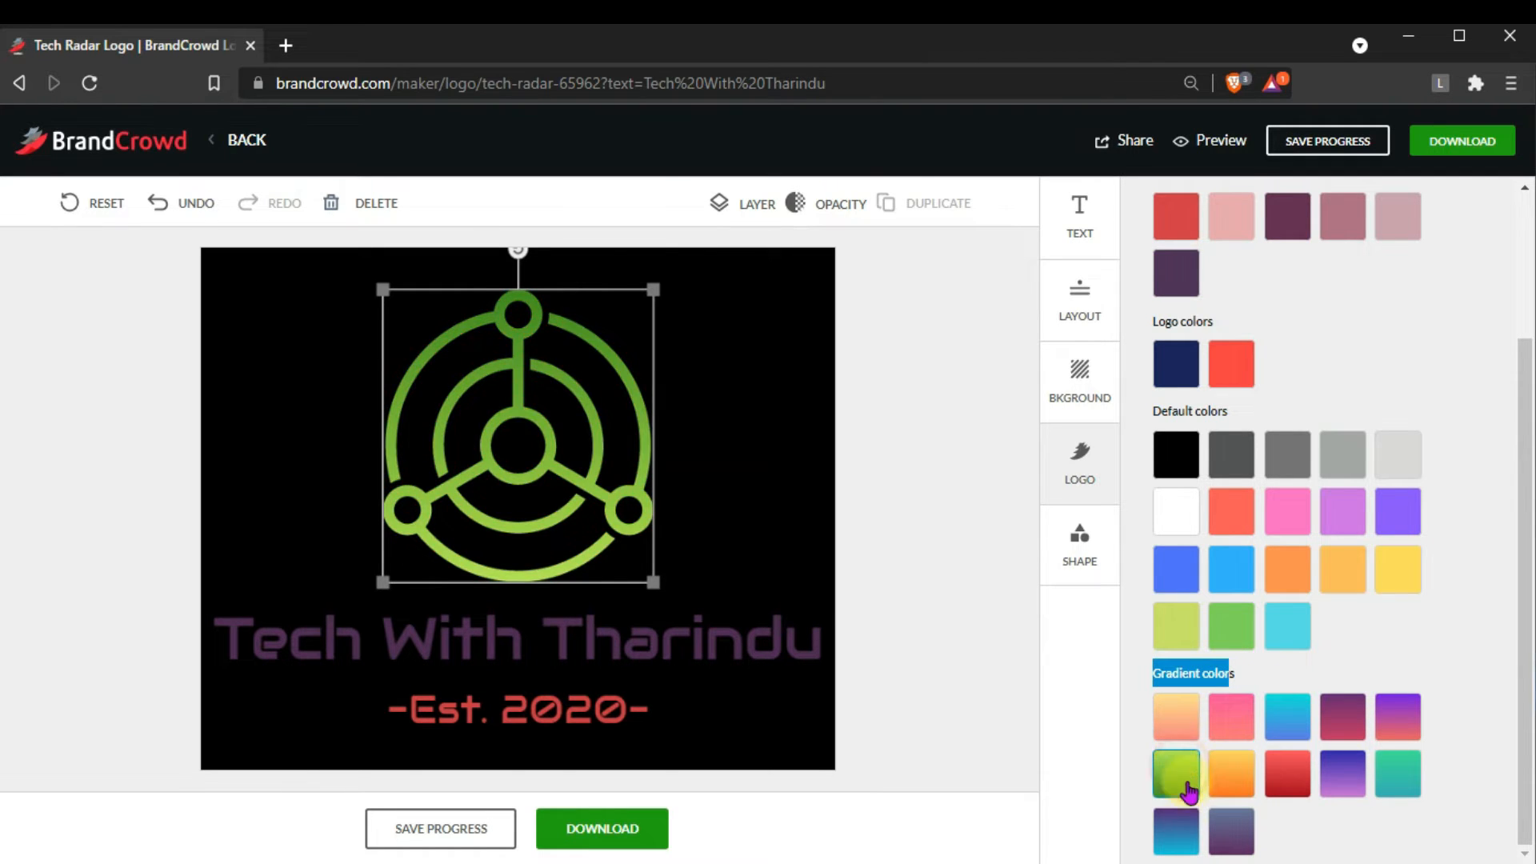
click(713, 694)
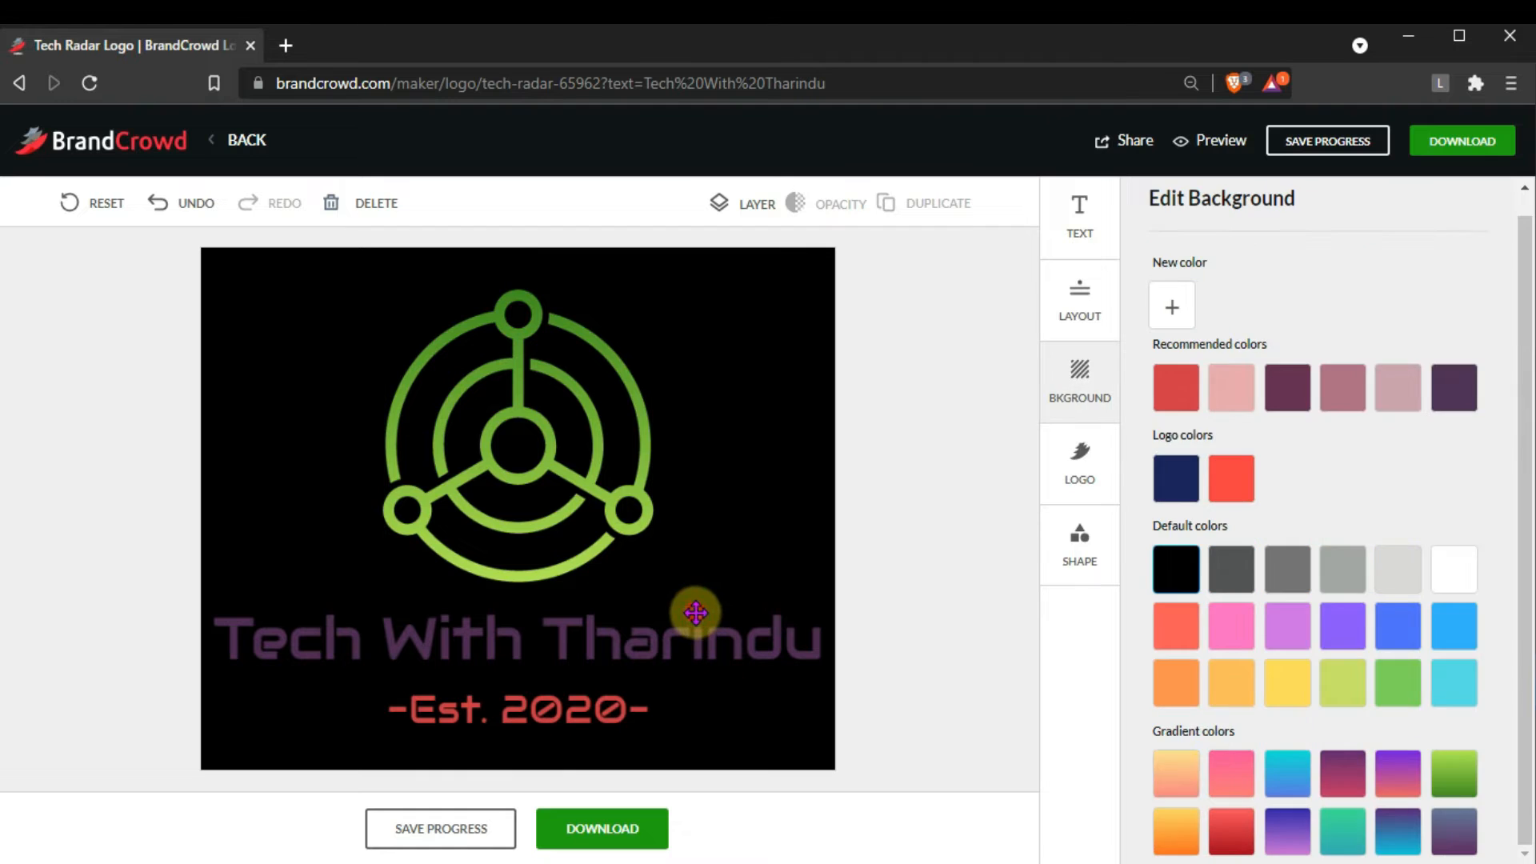
Set the outline color of the Tech With Tharindu text to the default green.
click(695, 618)
click(1165, 679)
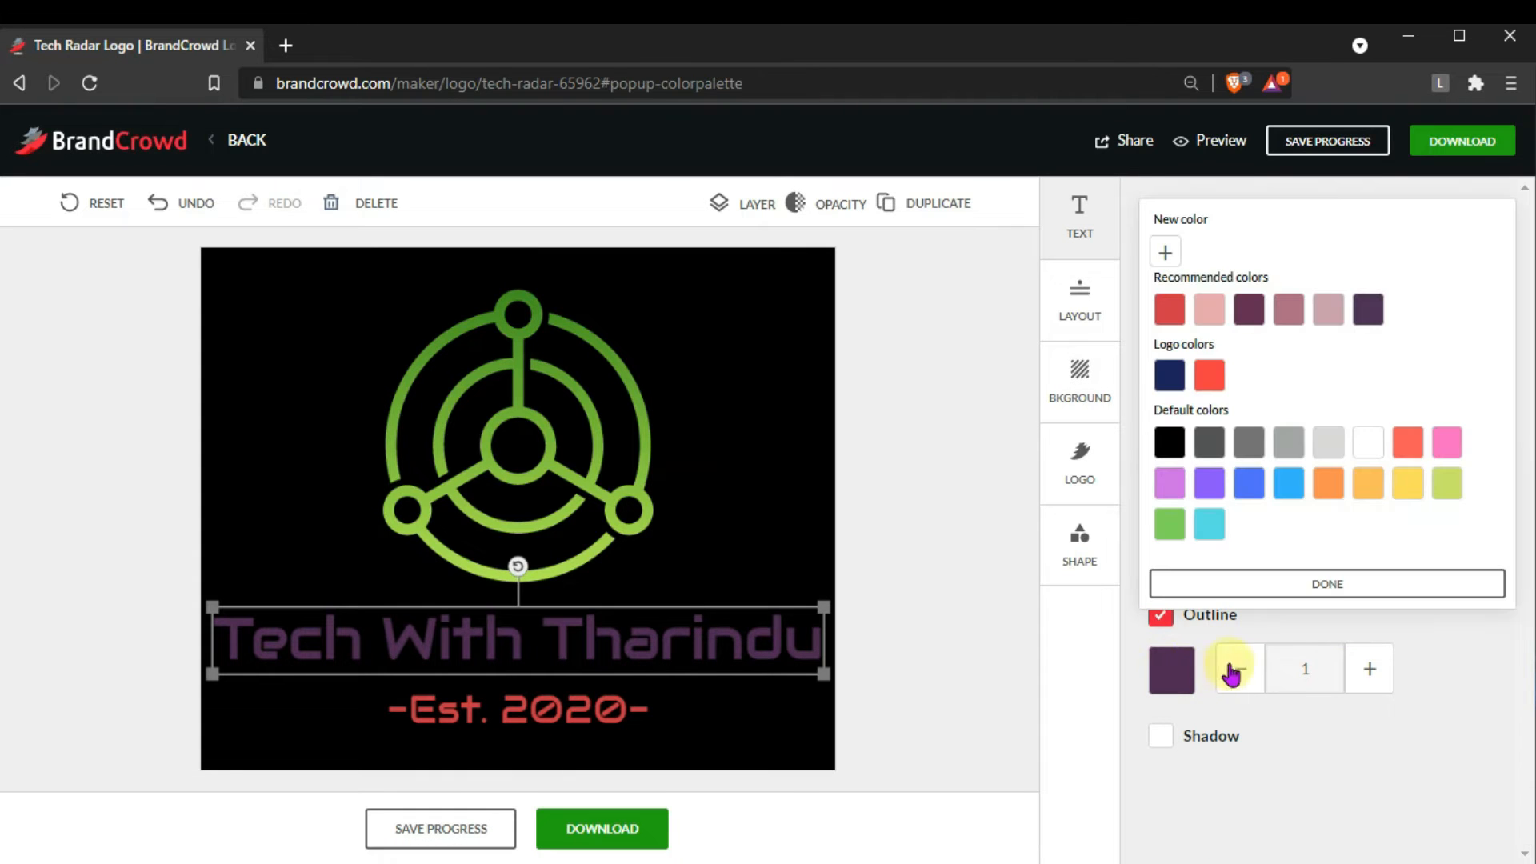
click(1169, 524)
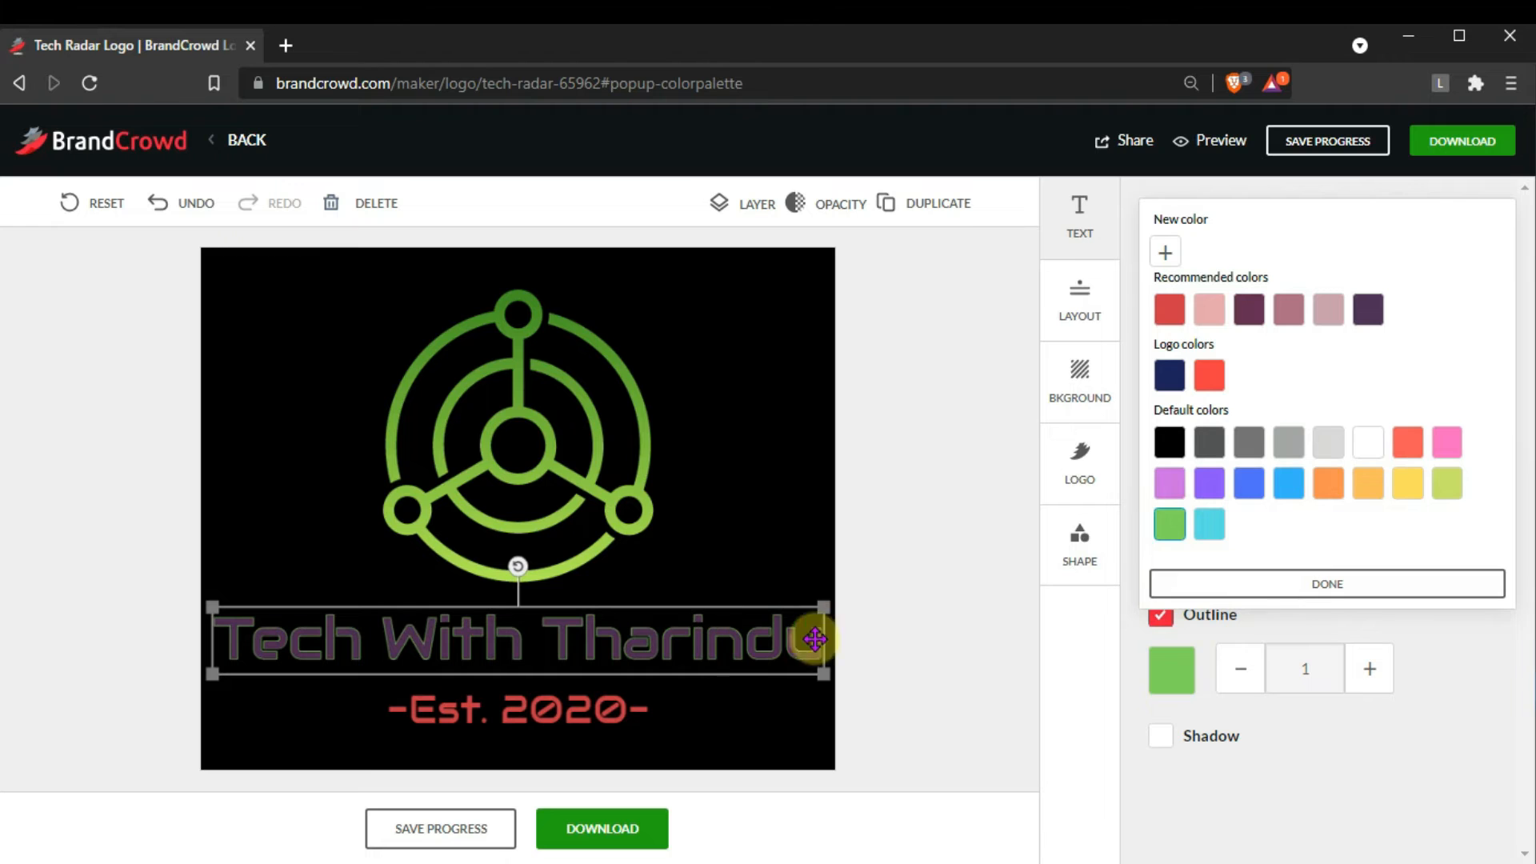
Fill the Tech With Tharindu text with the green gradient.
click(1454, 688)
click(1173, 425)
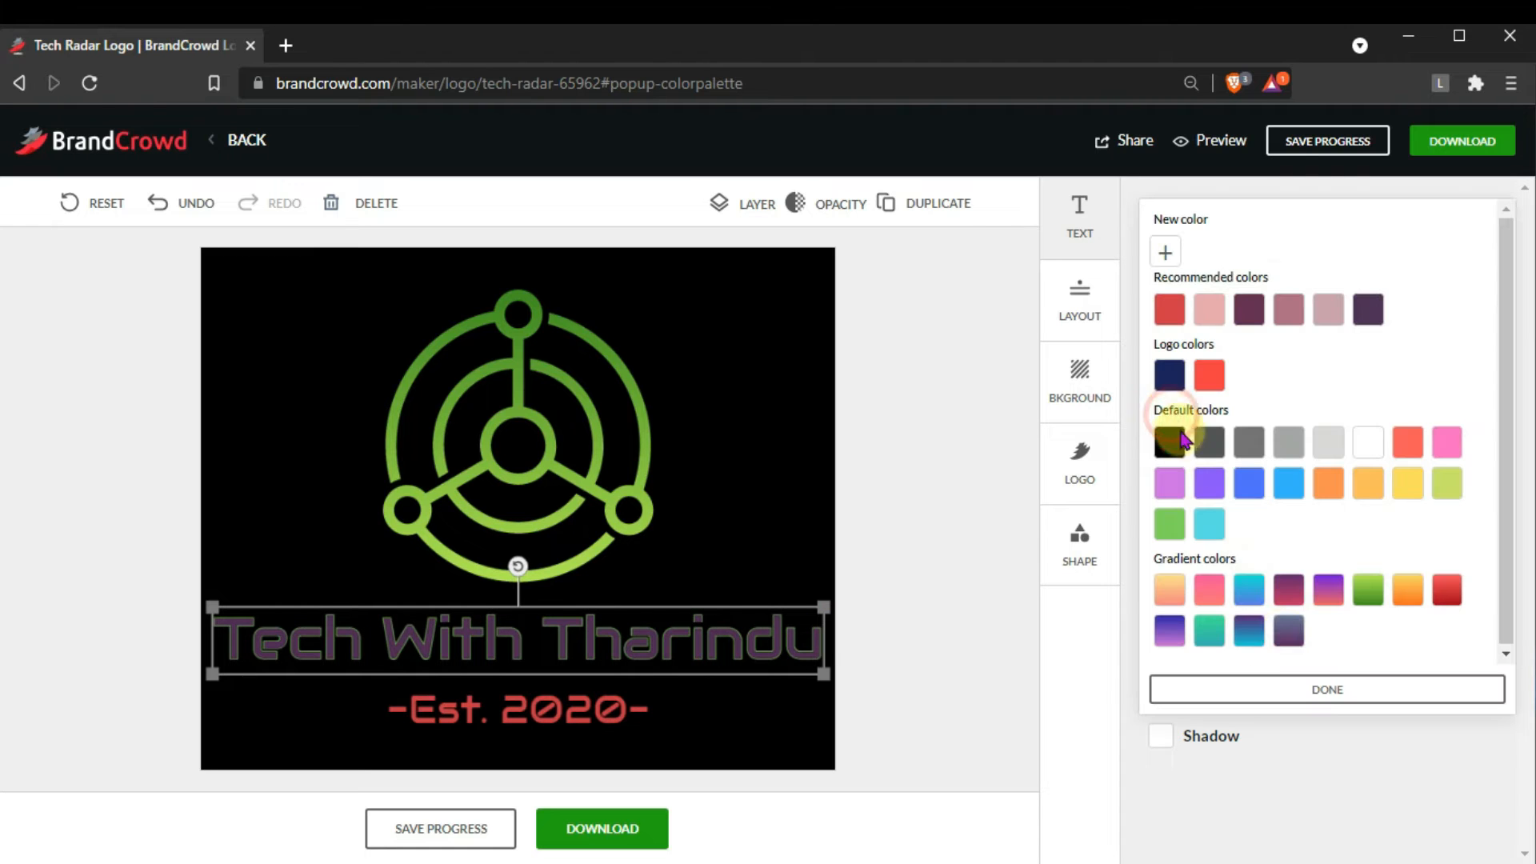
click(1368, 590)
click(1335, 686)
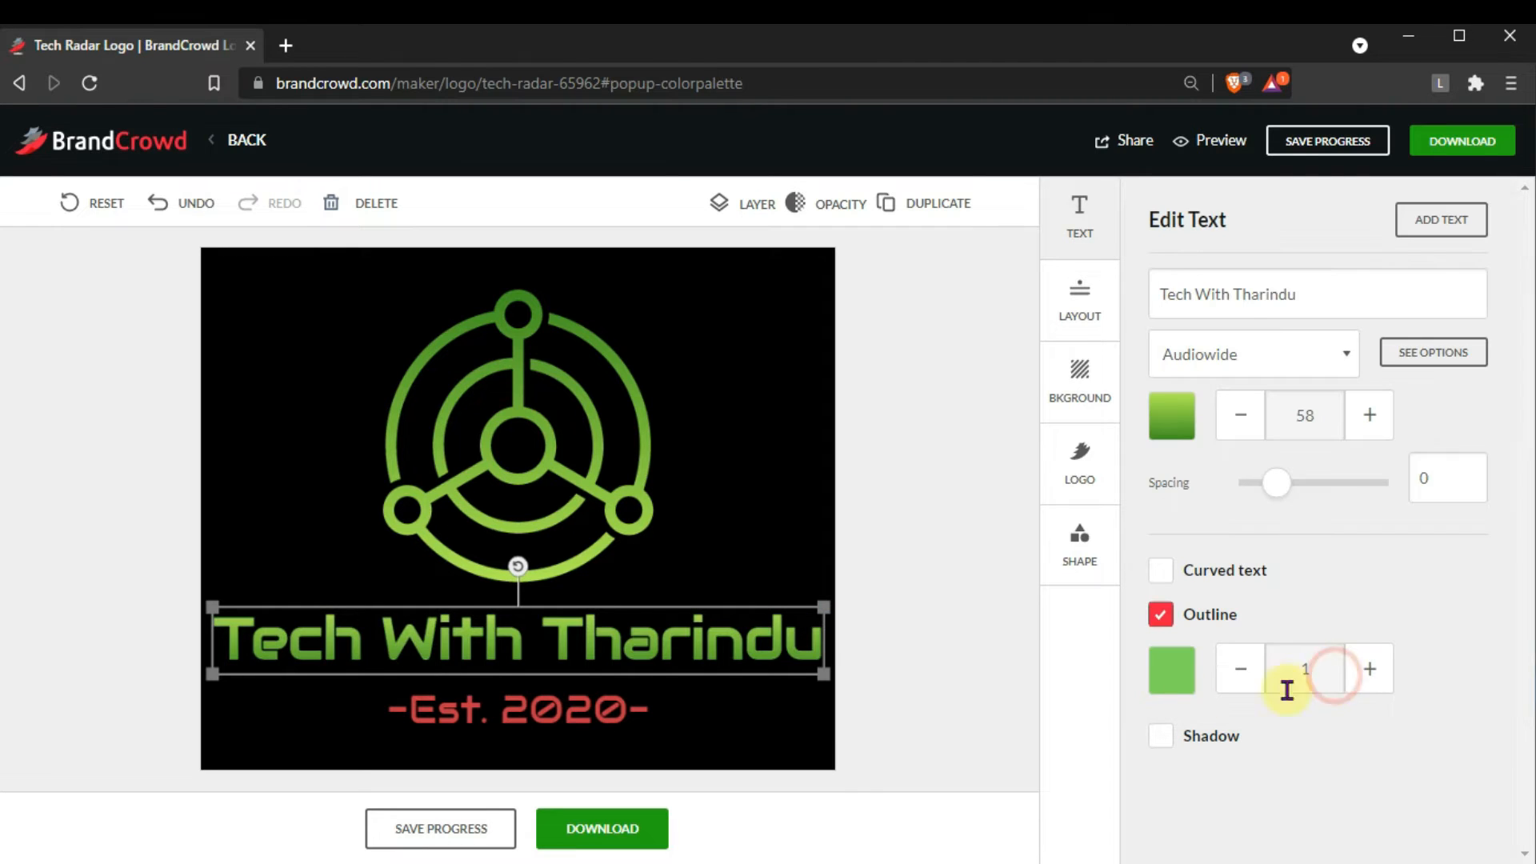
Change the outline color of the Tech With Tharindu text to the default white.
click(772, 726)
click(709, 657)
click(1164, 614)
click(1180, 684)
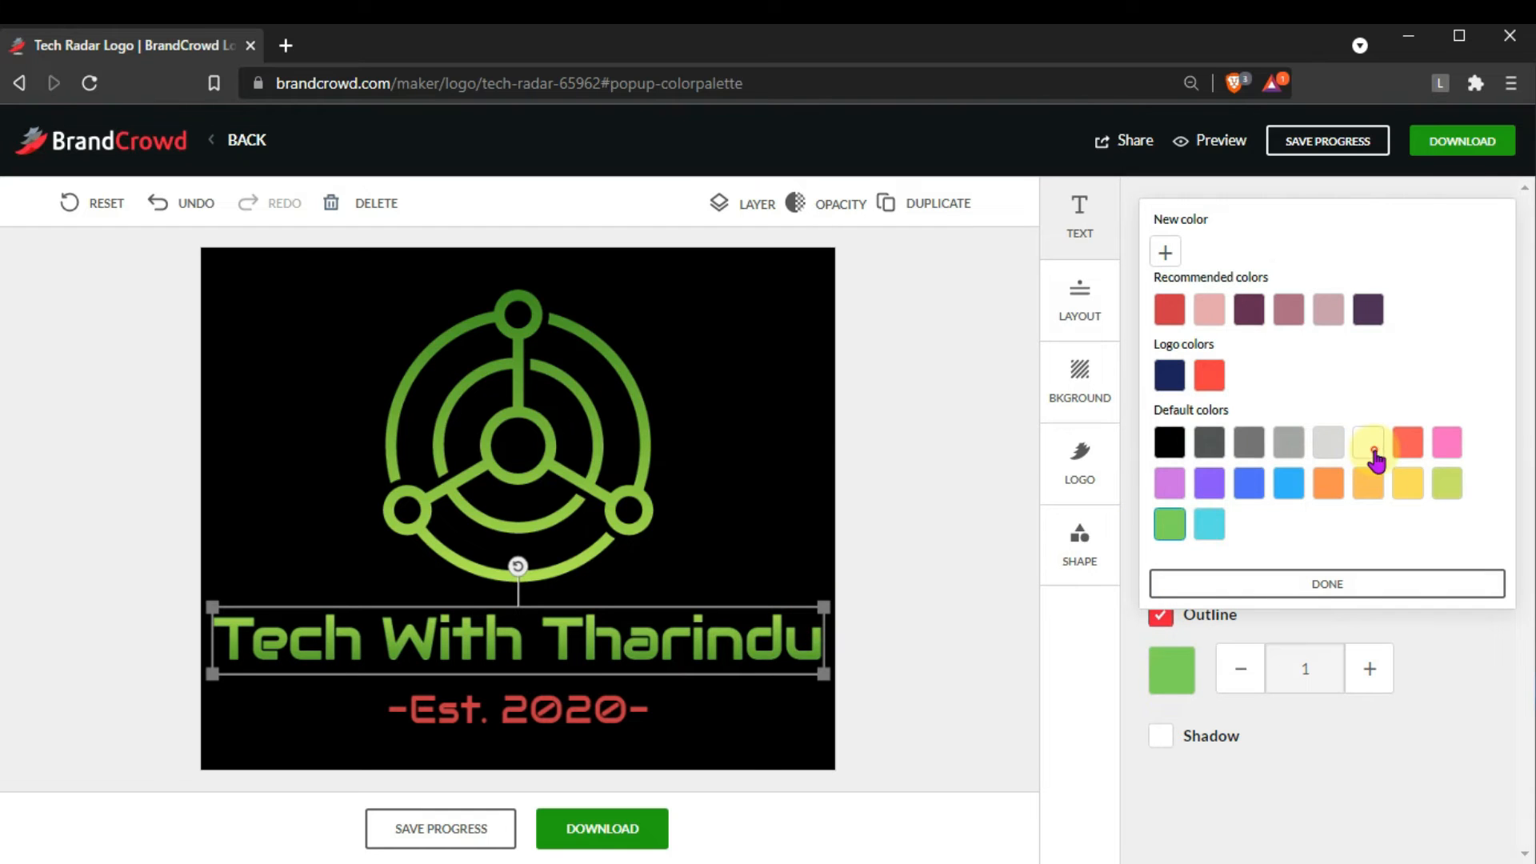
click(1369, 450)
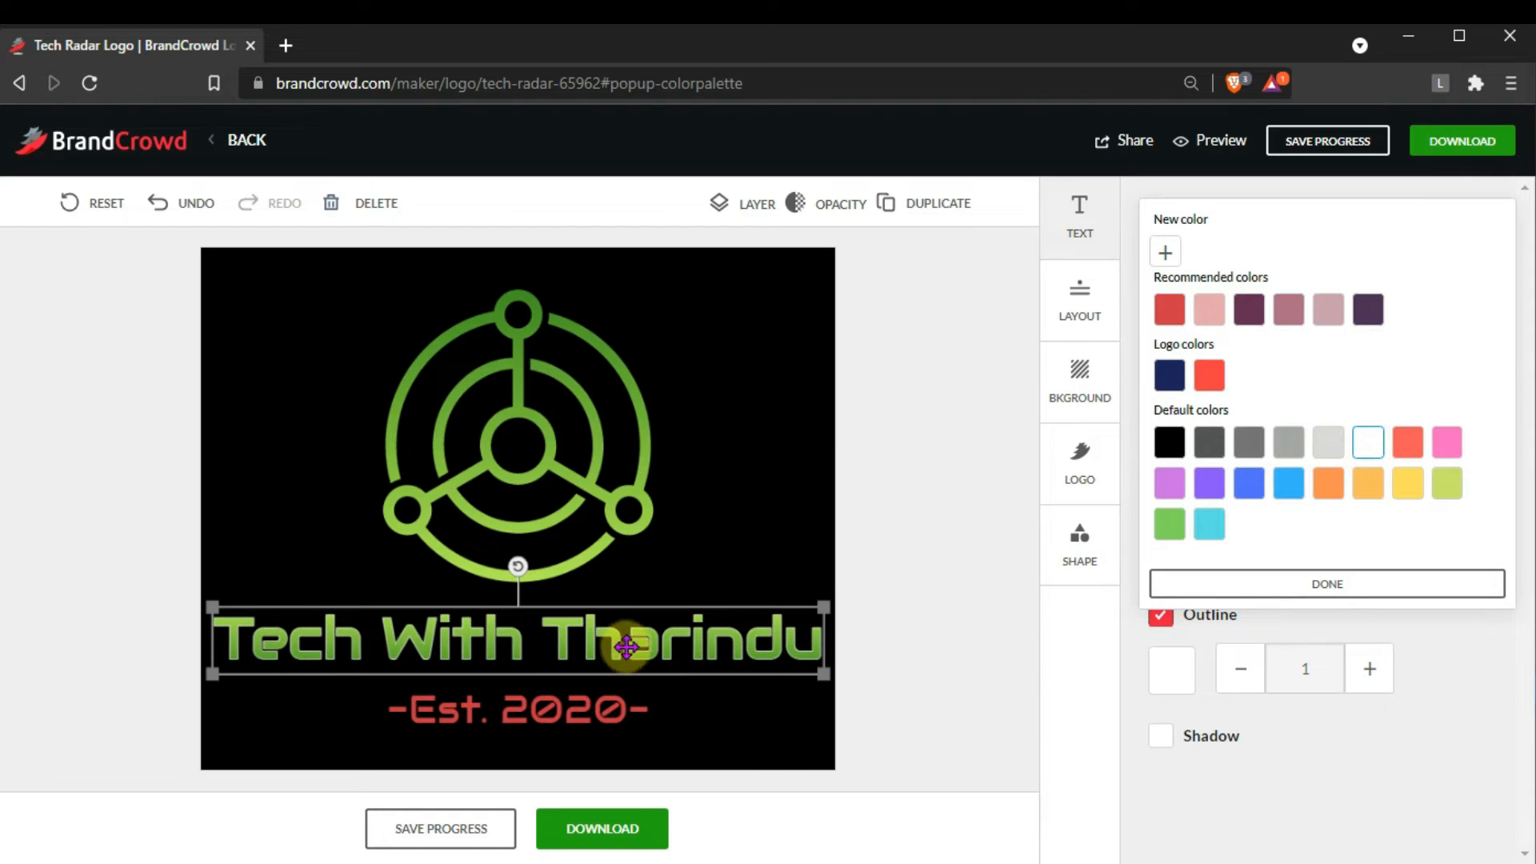
click(731, 727)
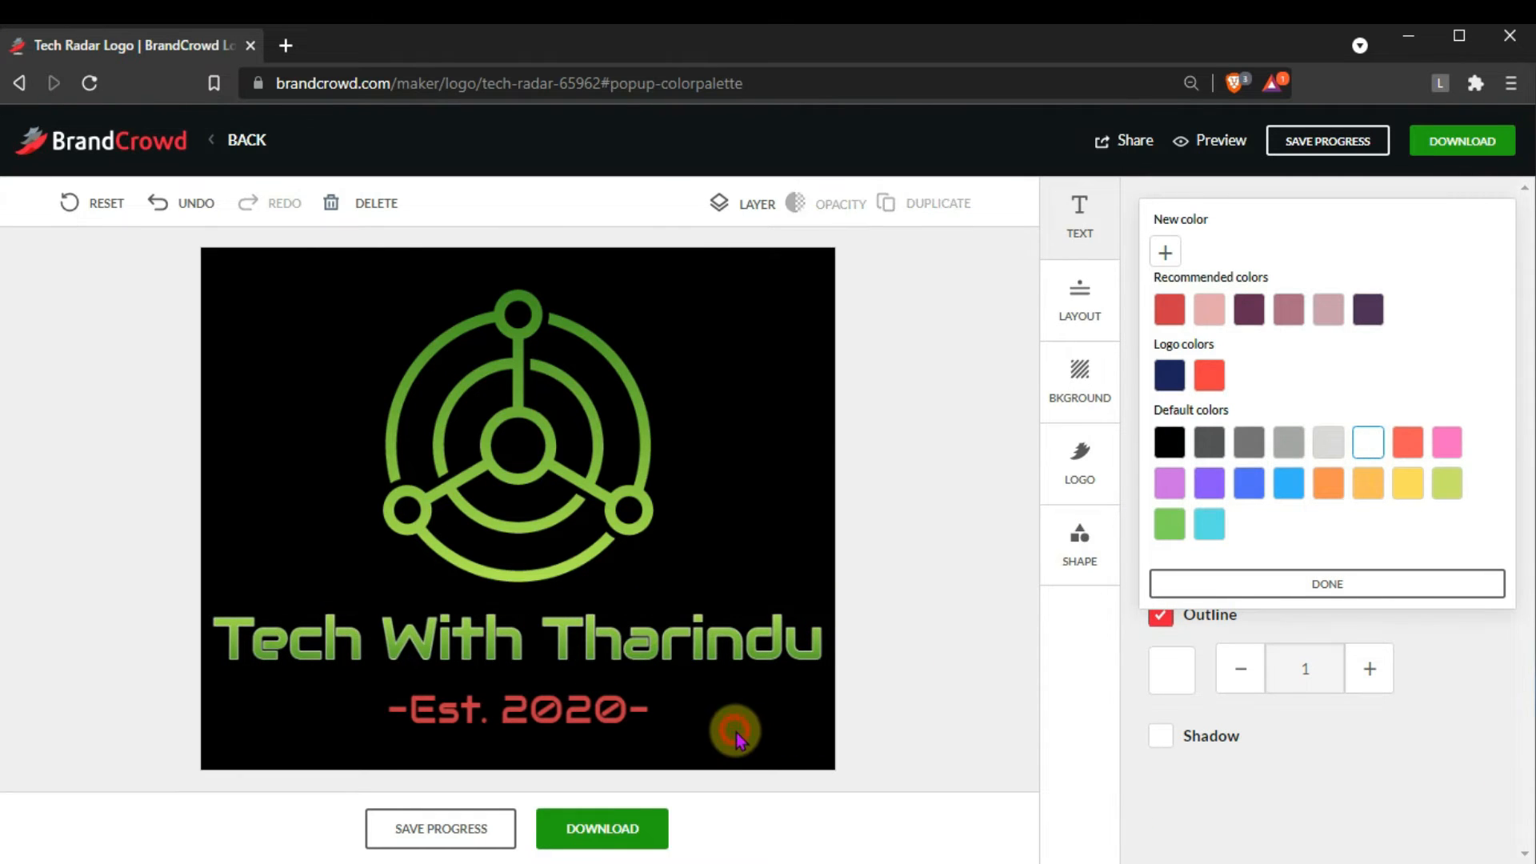
Replace the -Est. 2020- tagline with the text Technology.
click(555, 707)
drag(1253, 287, 1053, 291)
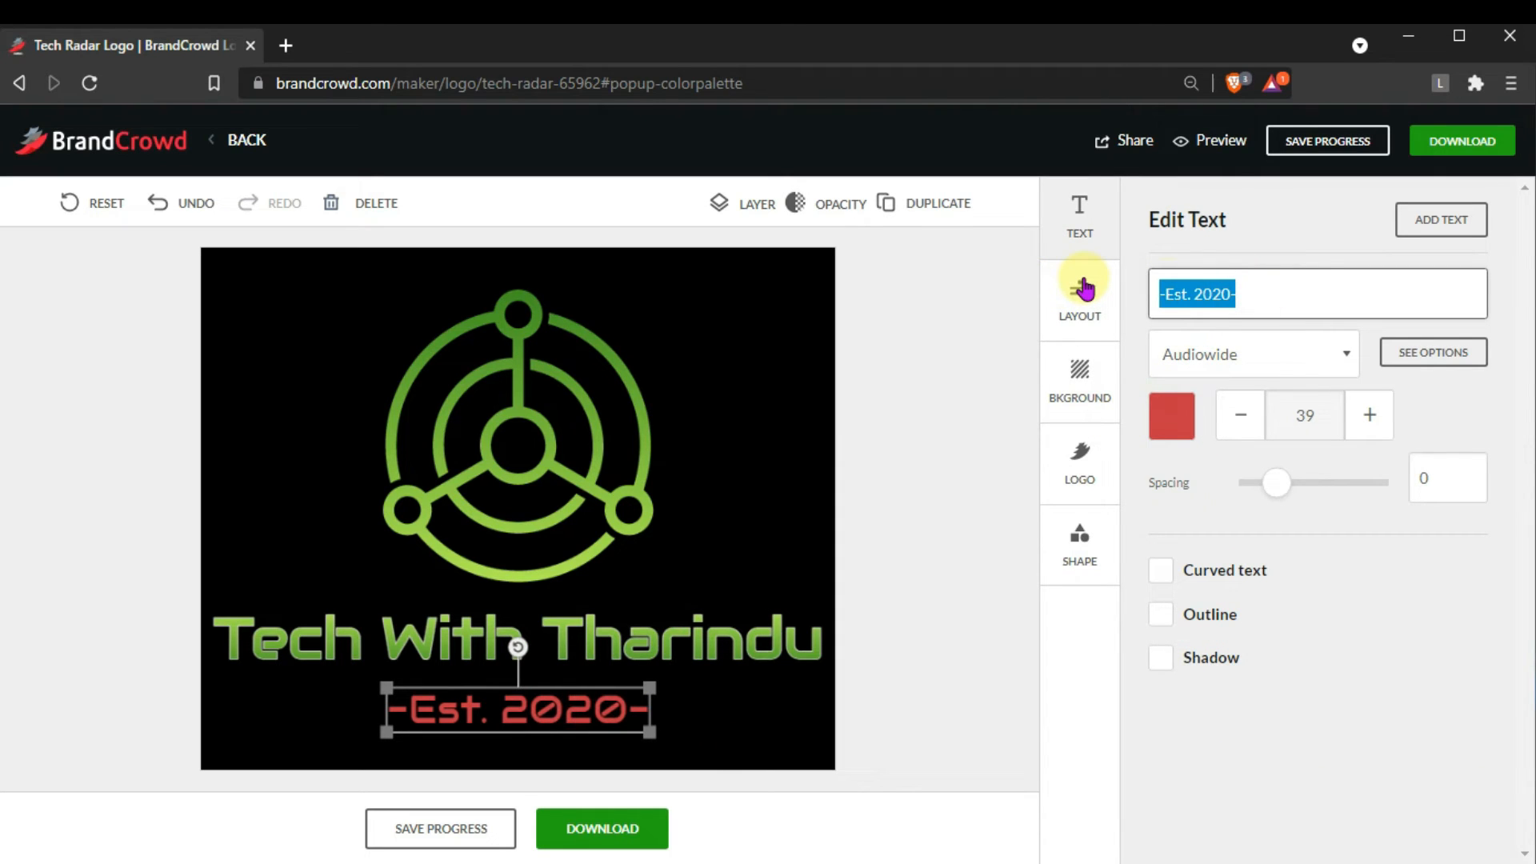
text(Te)
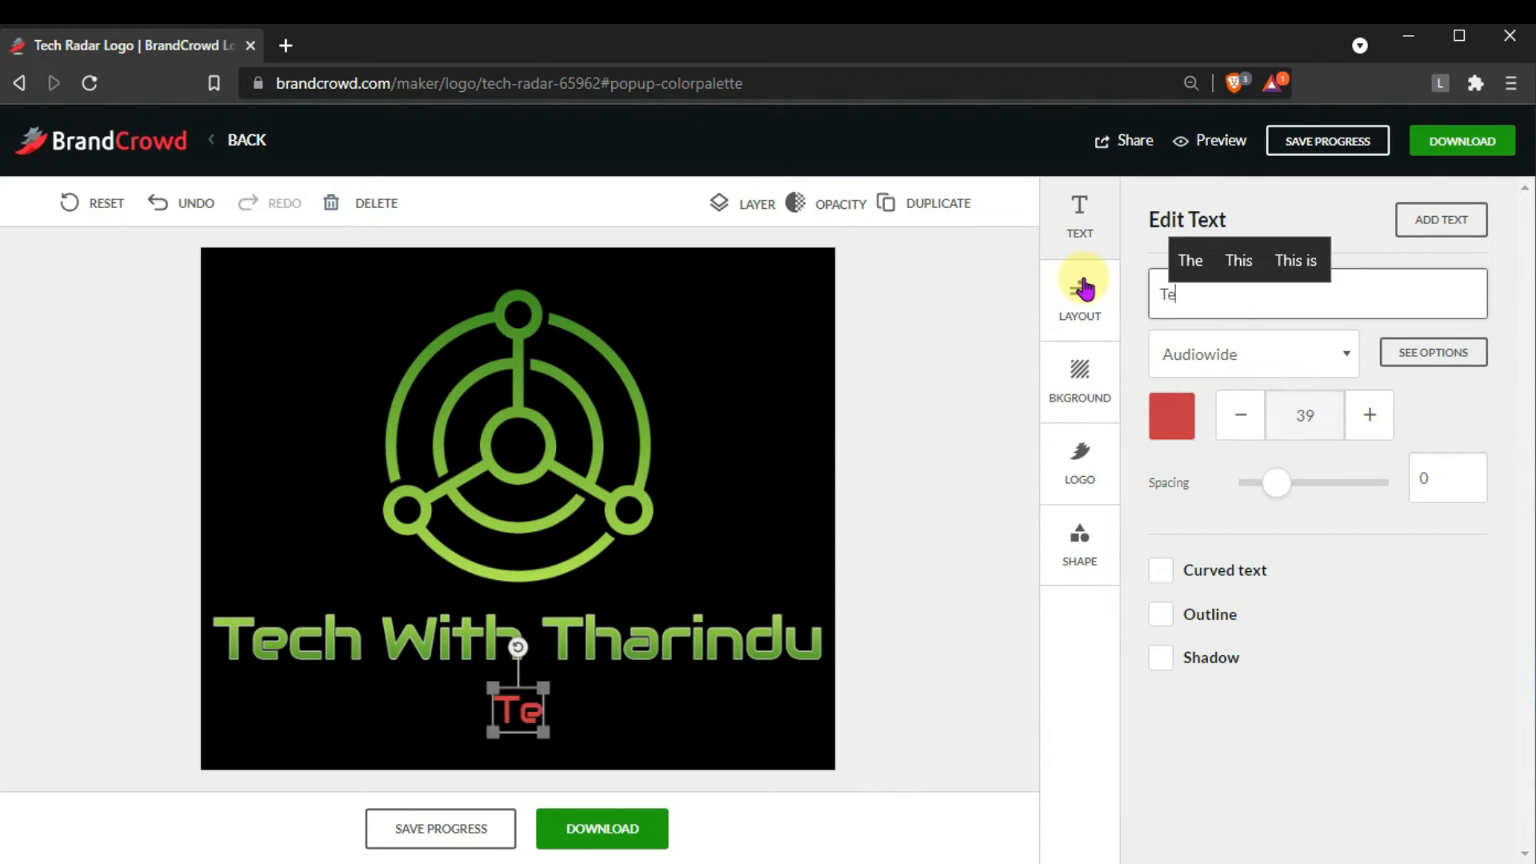
text(chnolo)
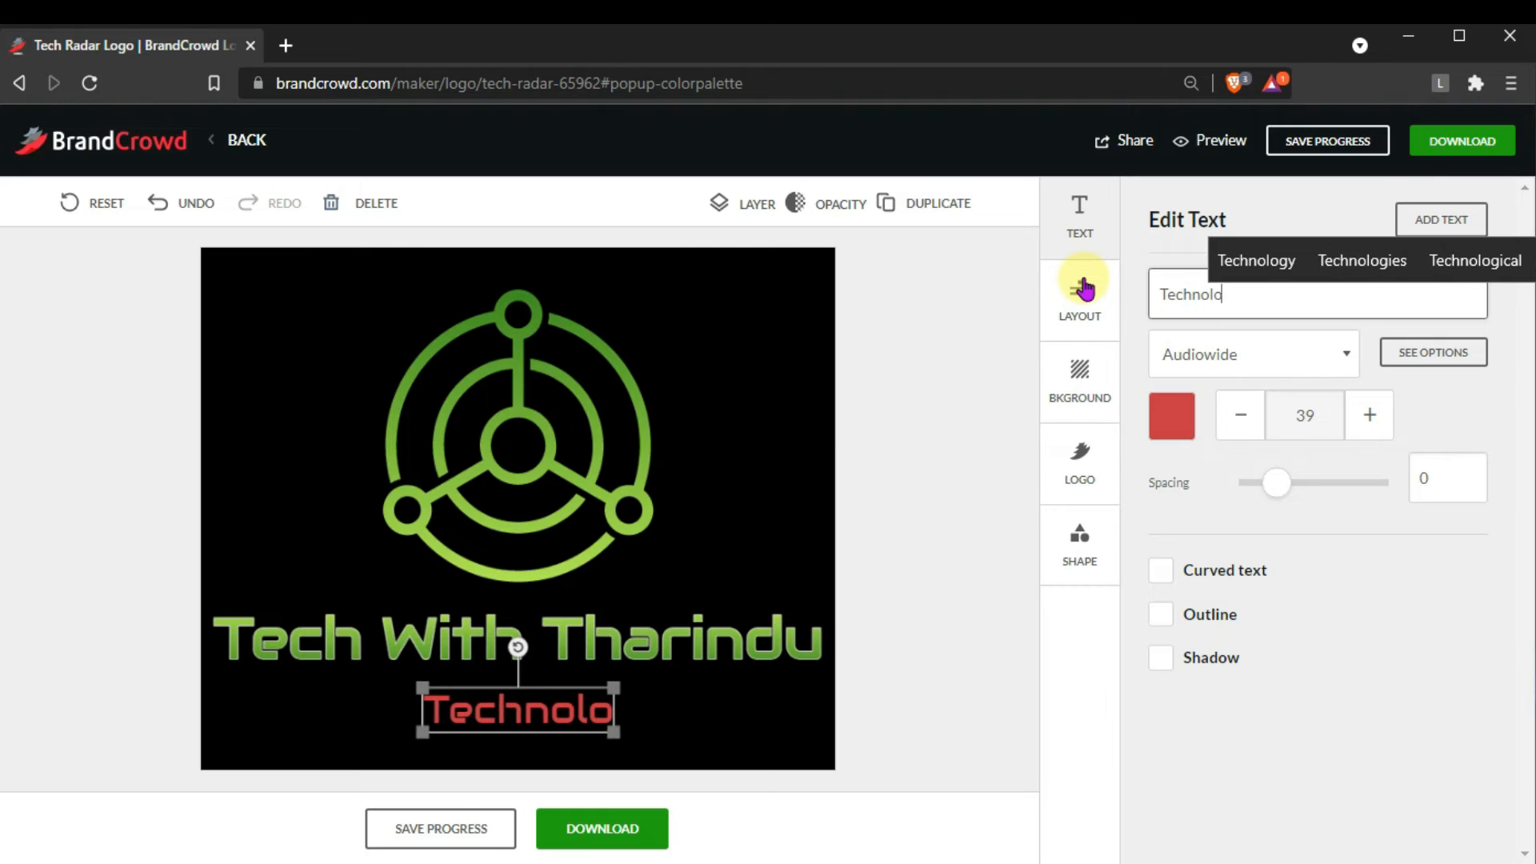
text(gy)
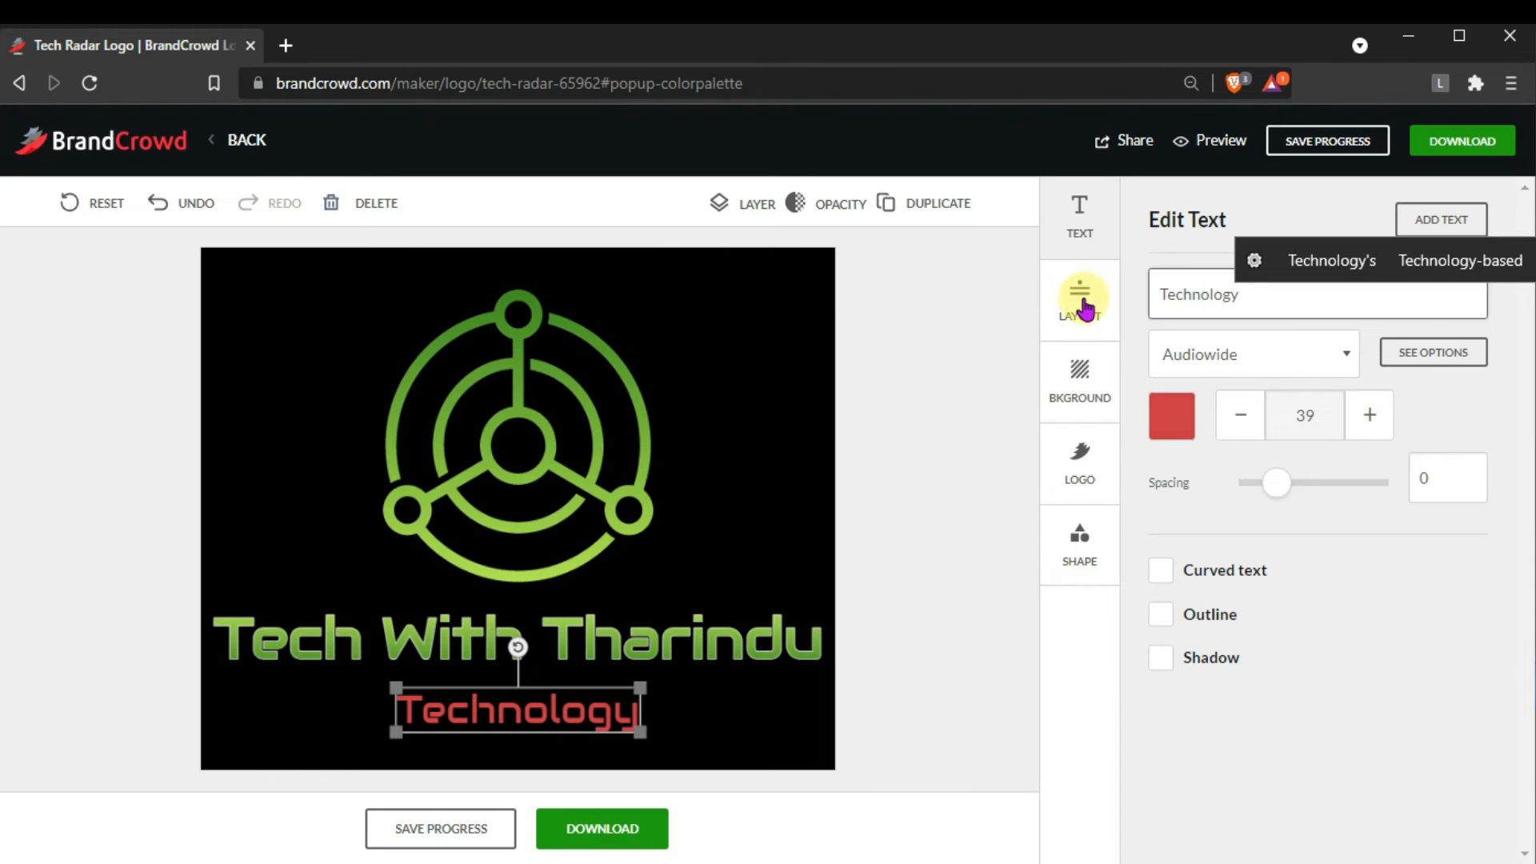
Widen the Technology tagline's letter spacing to about 415 and shrink its text size to 26.
drag(1273, 484, 1334, 489)
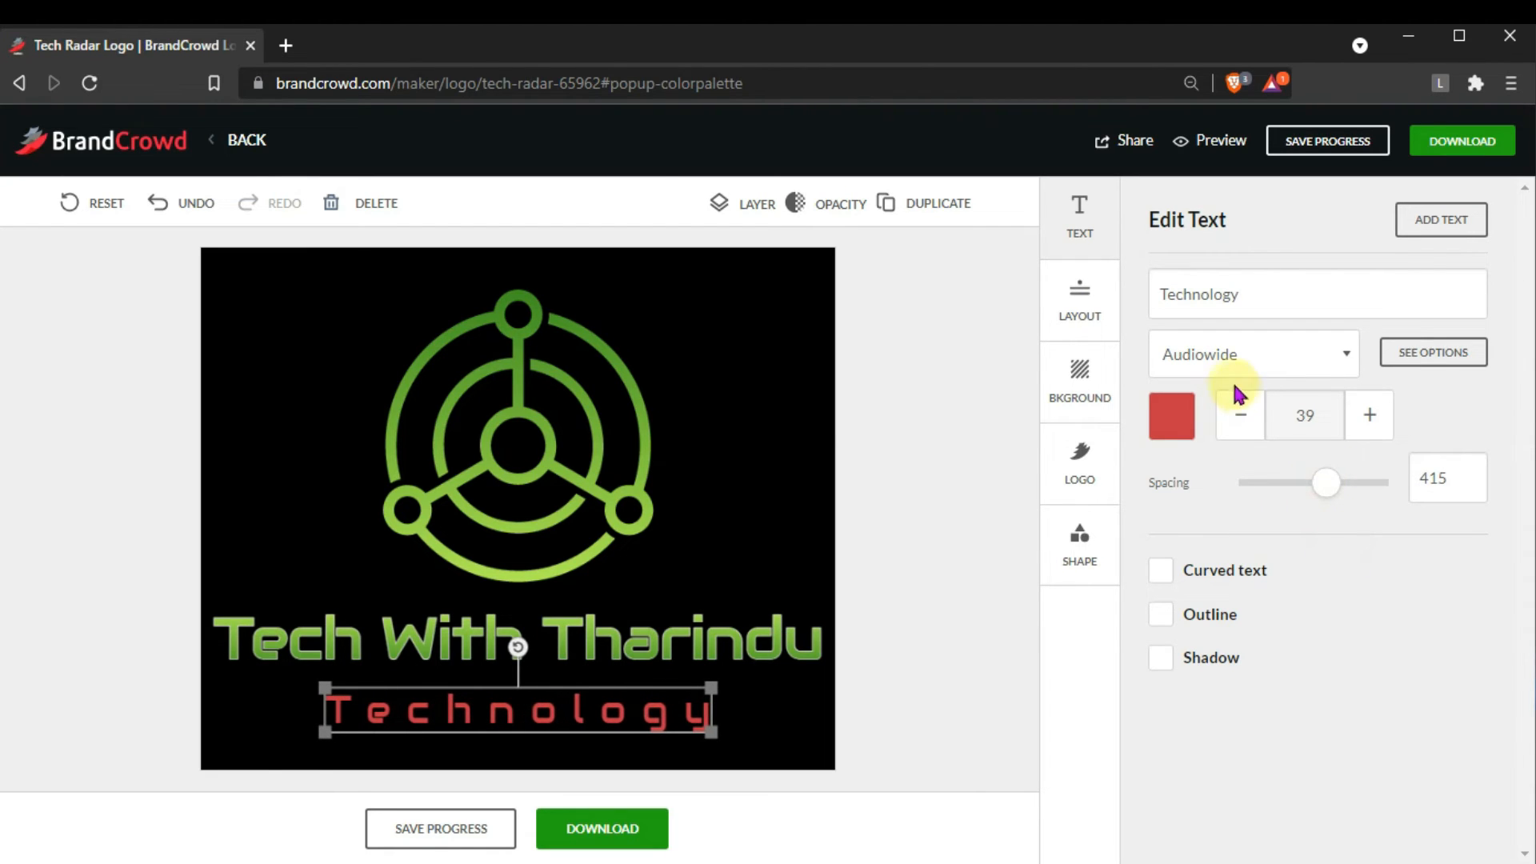
drag(710, 708, 668, 718)
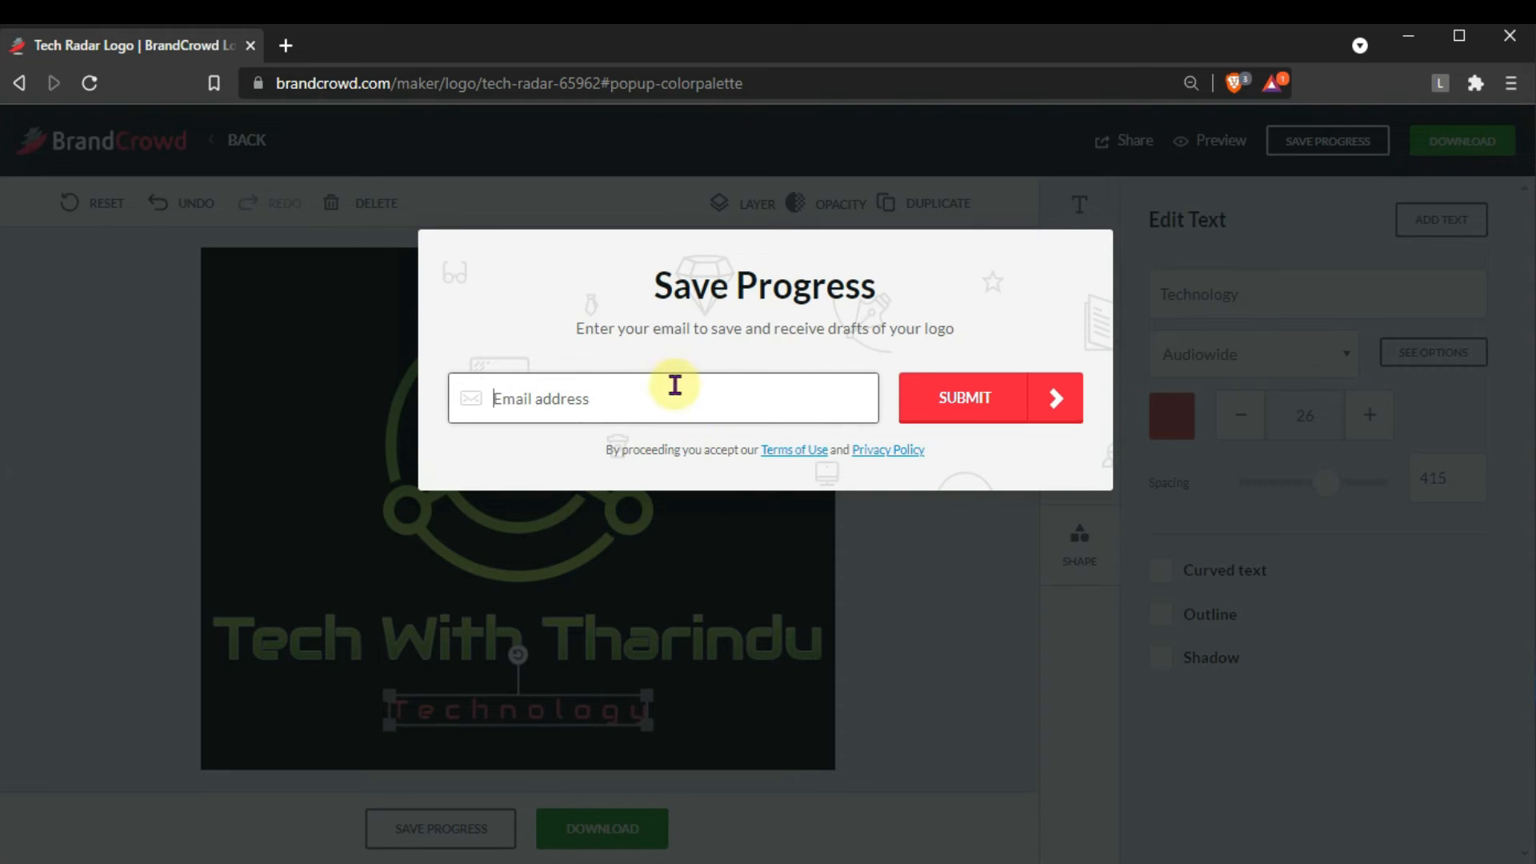
Enter the email address in the Save Progress request and submit it to save the logo draft.
drag(650, 282, 875, 274)
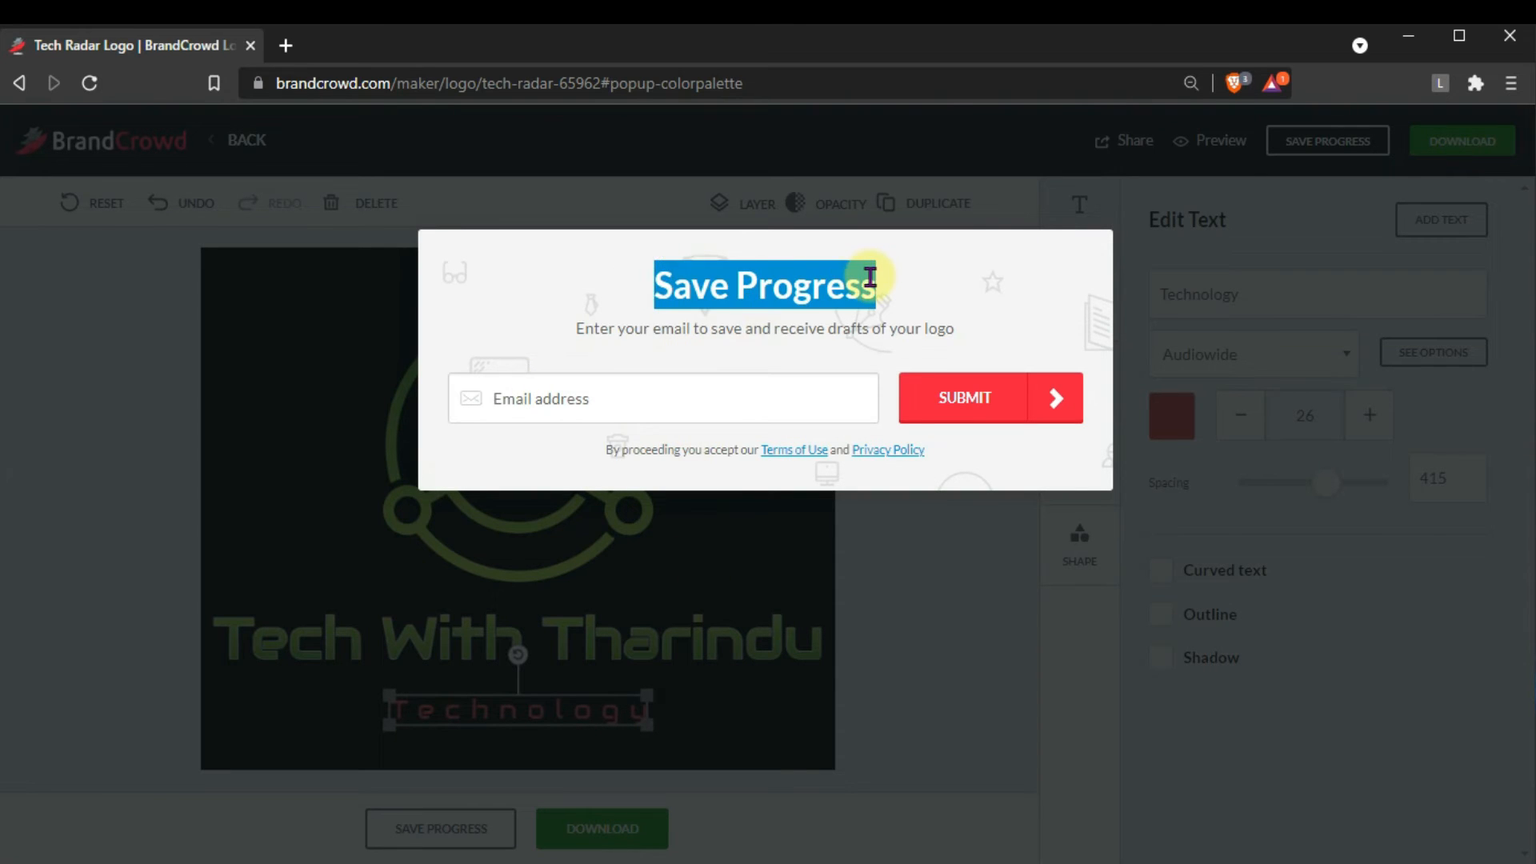
click(870, 276)
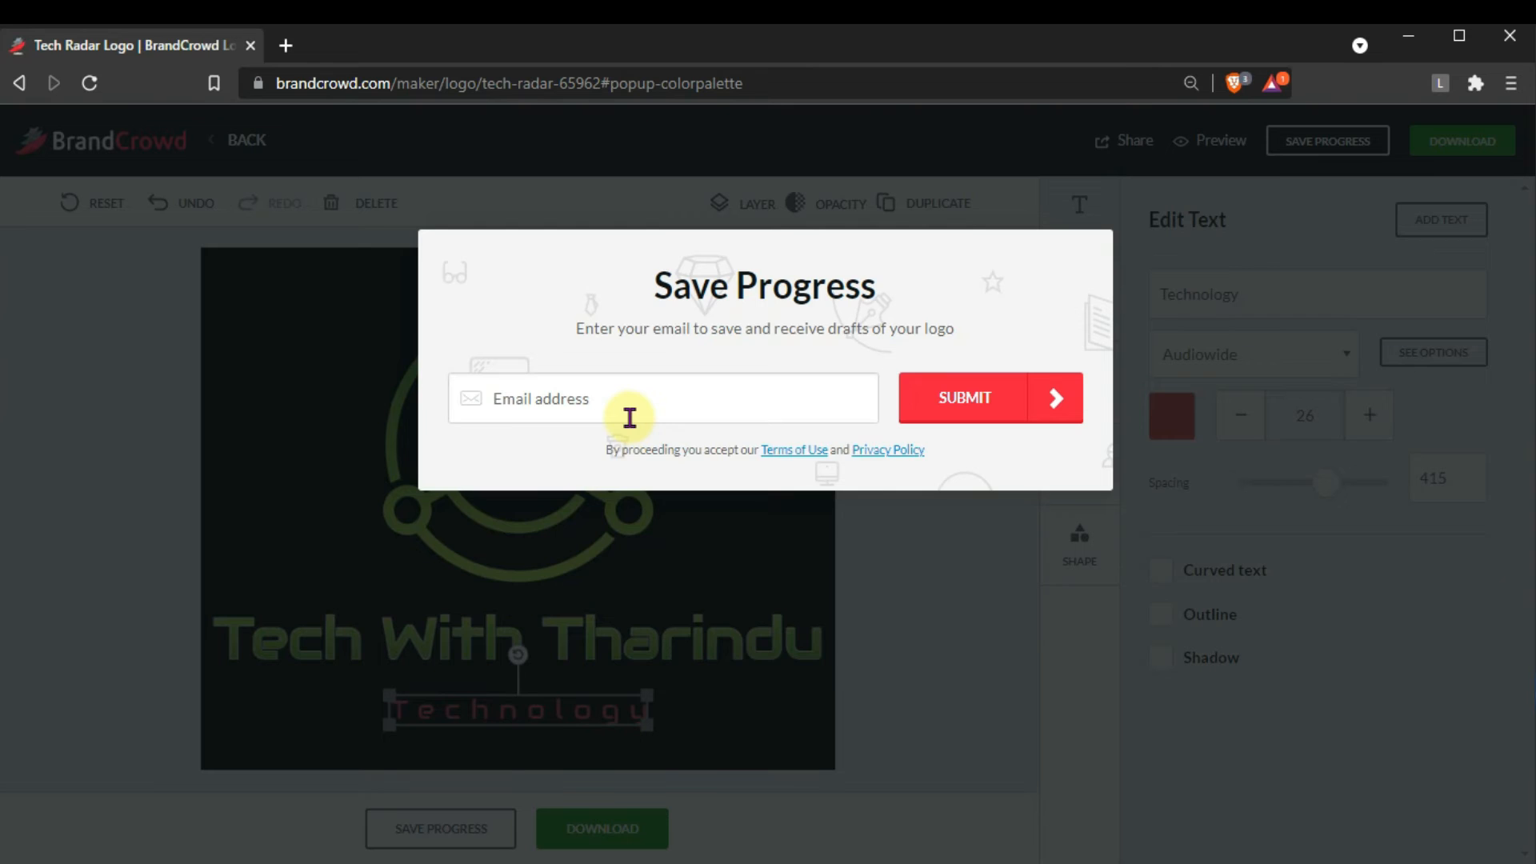
click(628, 413)
click(651, 452)
click(989, 410)
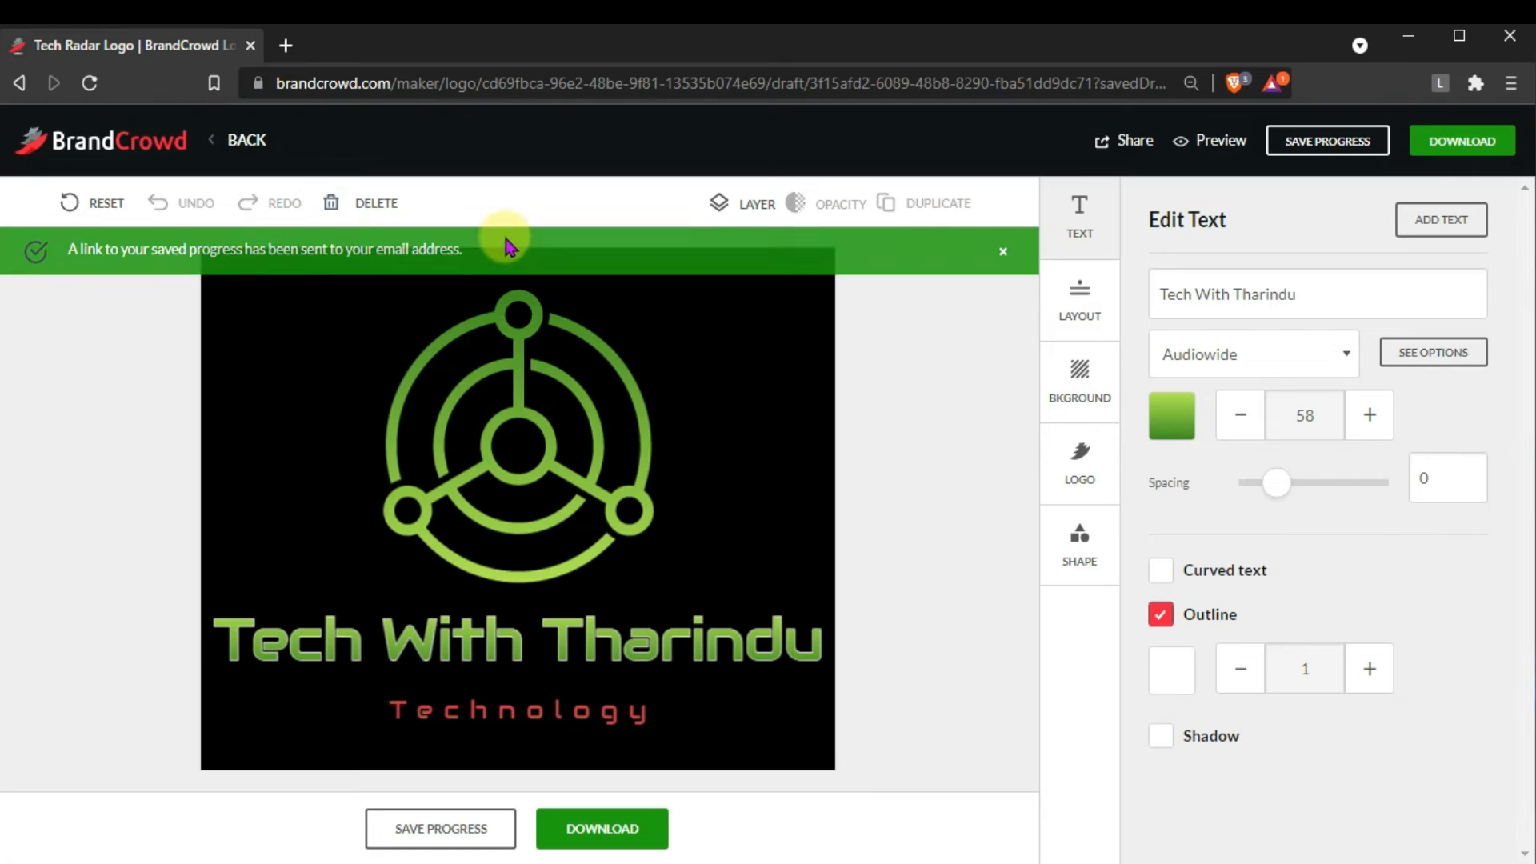
Add an outline to the Technology tagline and set its color to the default white.
click(525, 712)
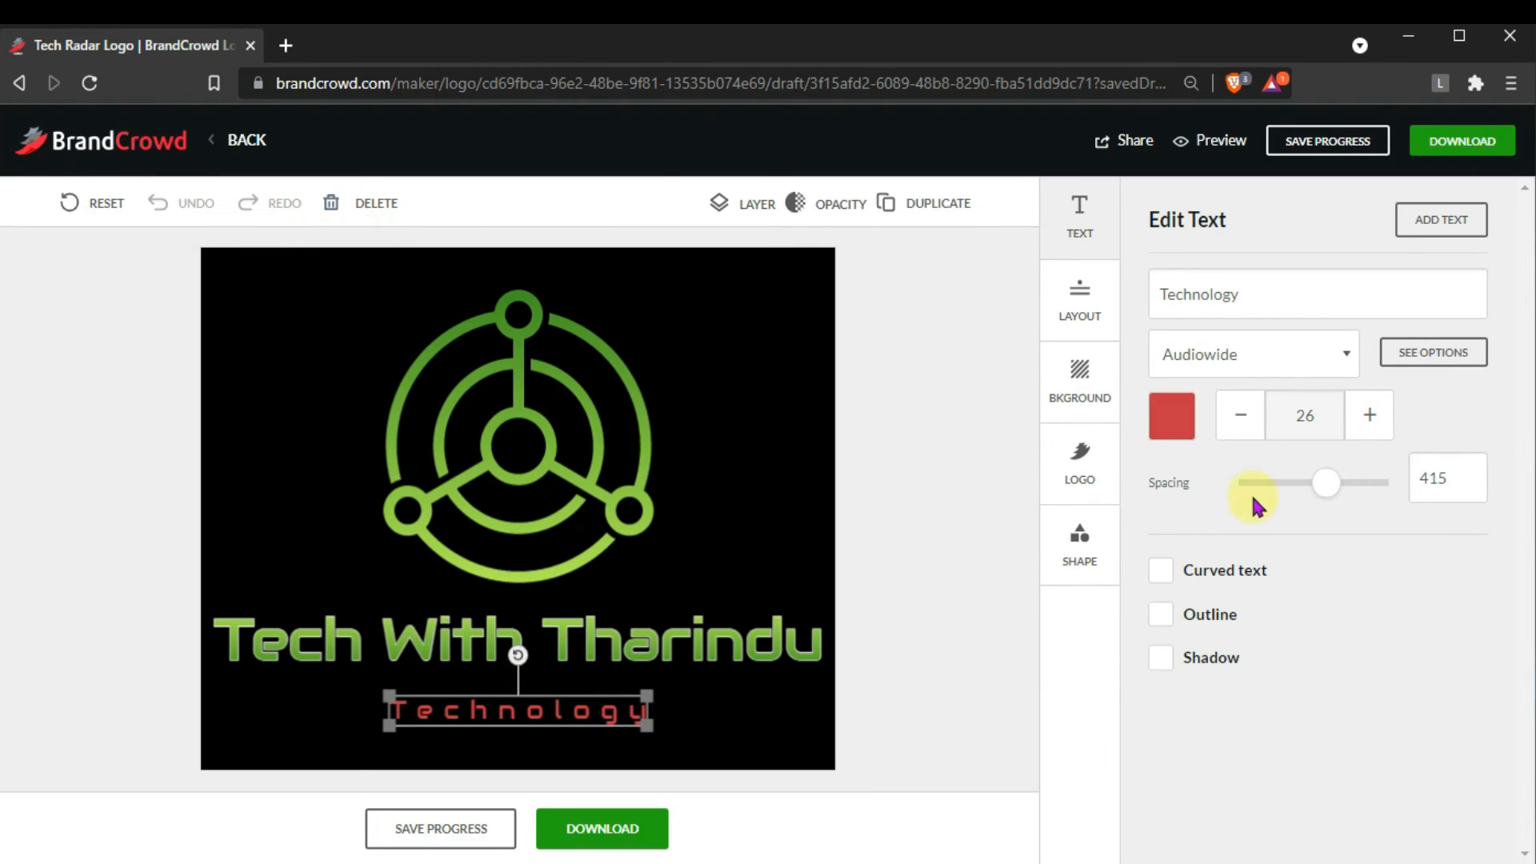
click(1186, 616)
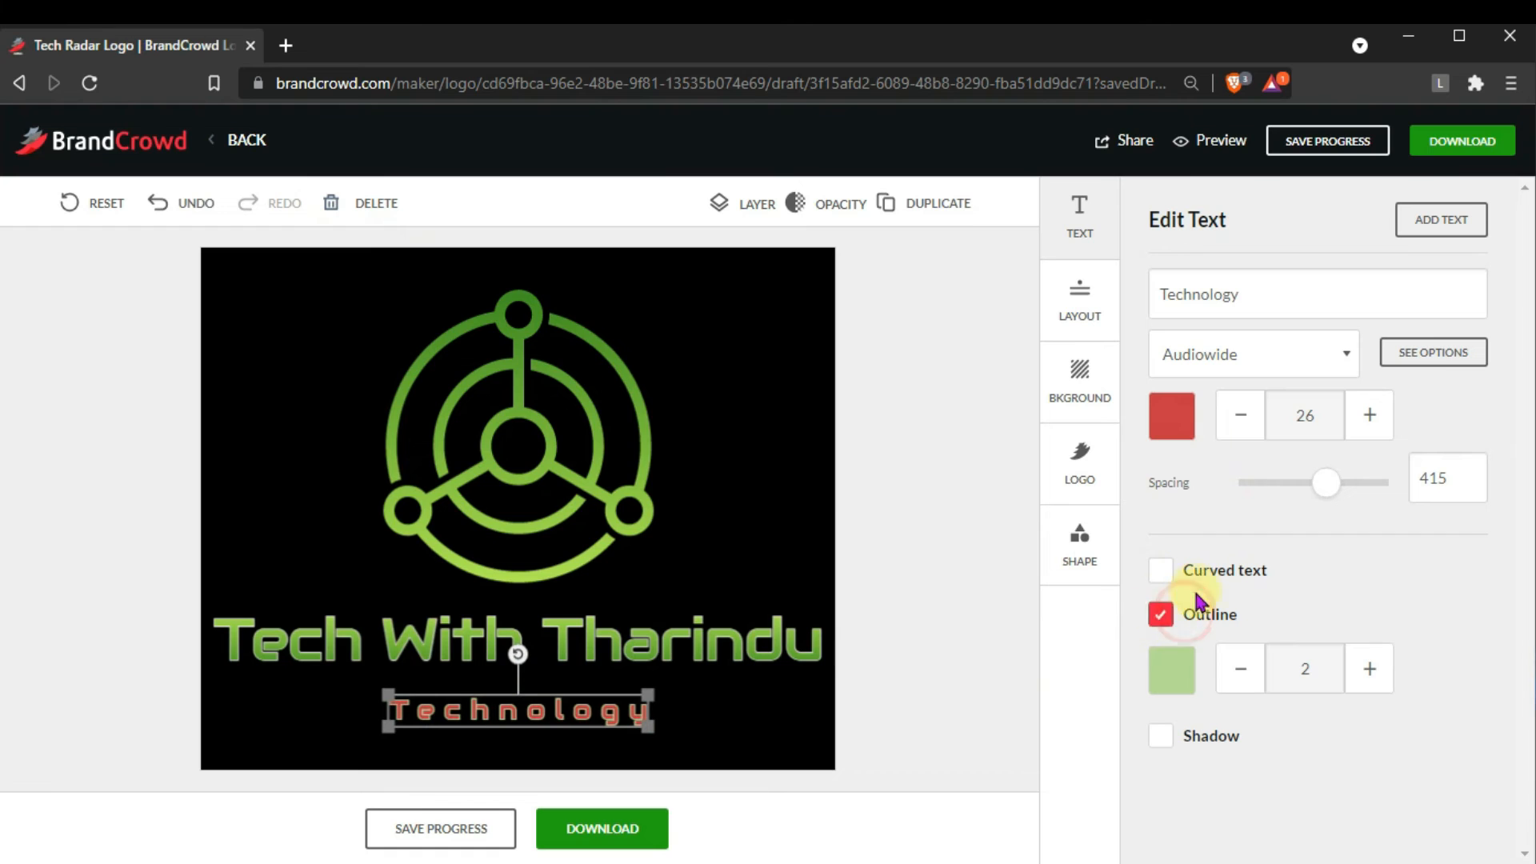
click(1173, 690)
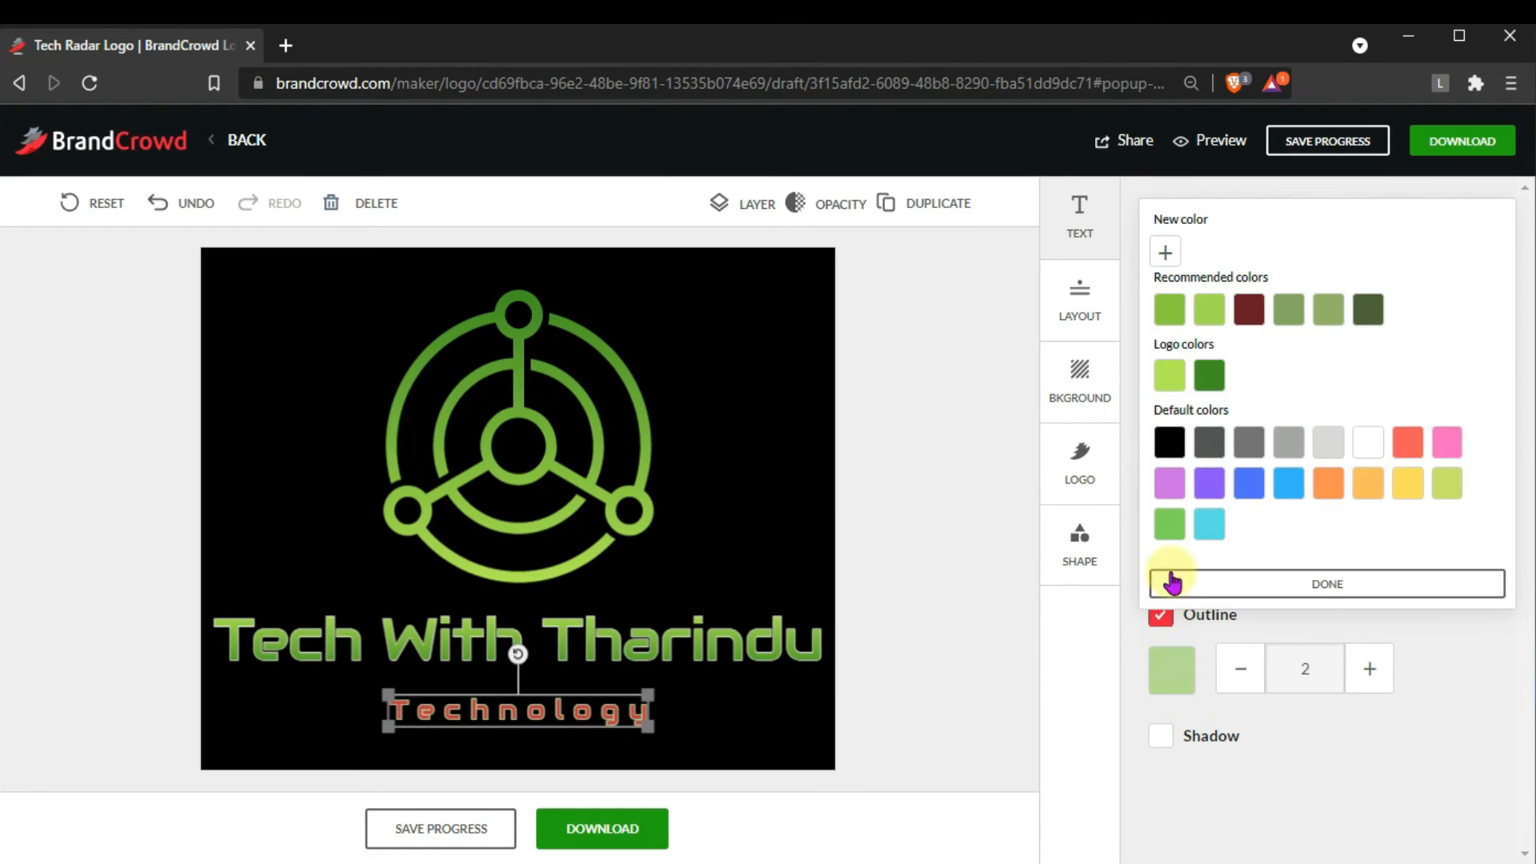
click(1366, 448)
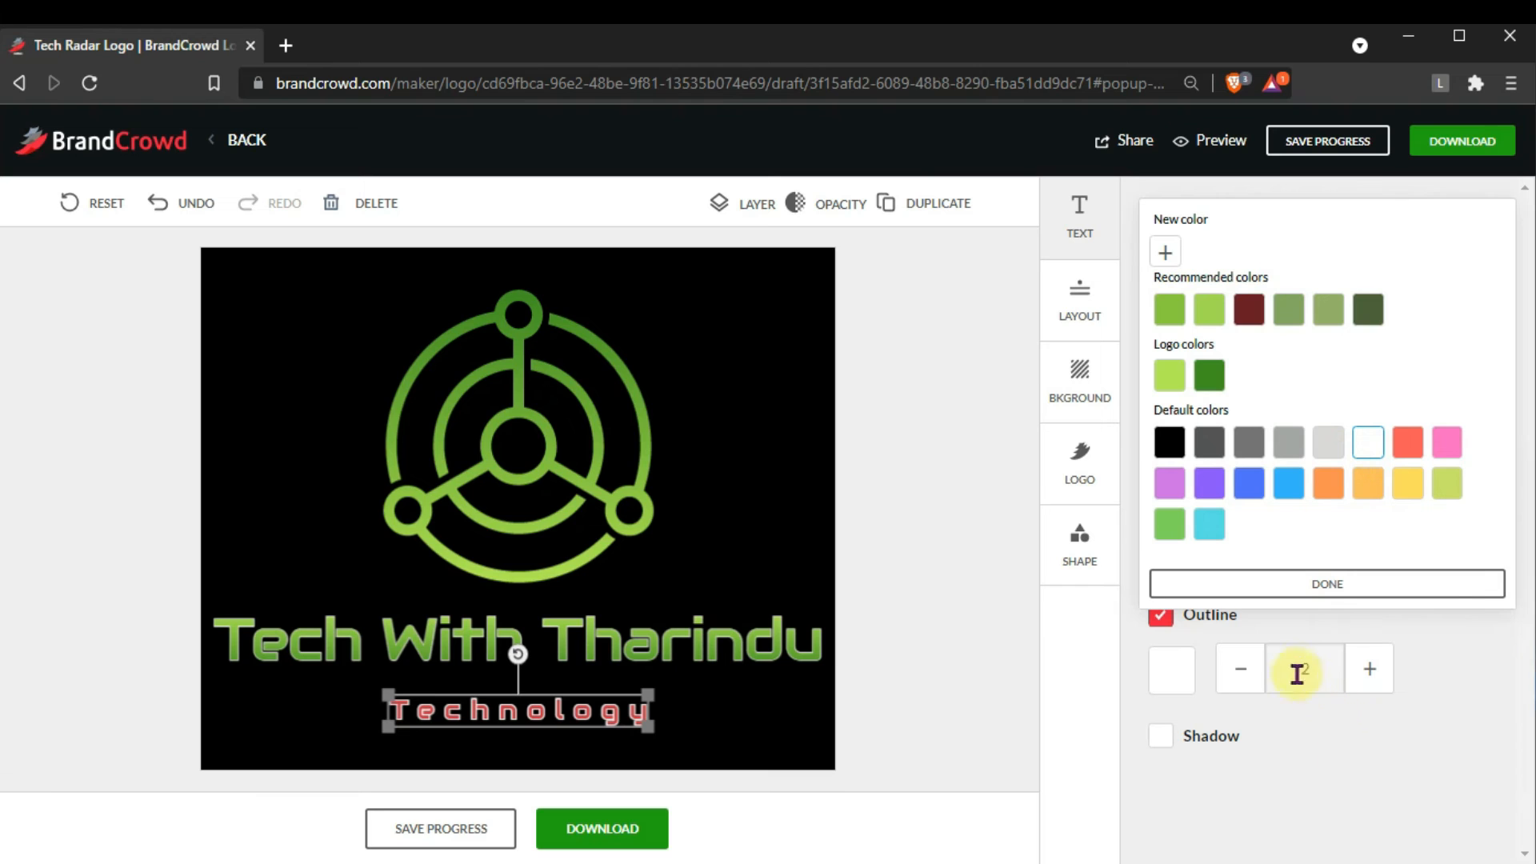
click(1272, 820)
click(727, 729)
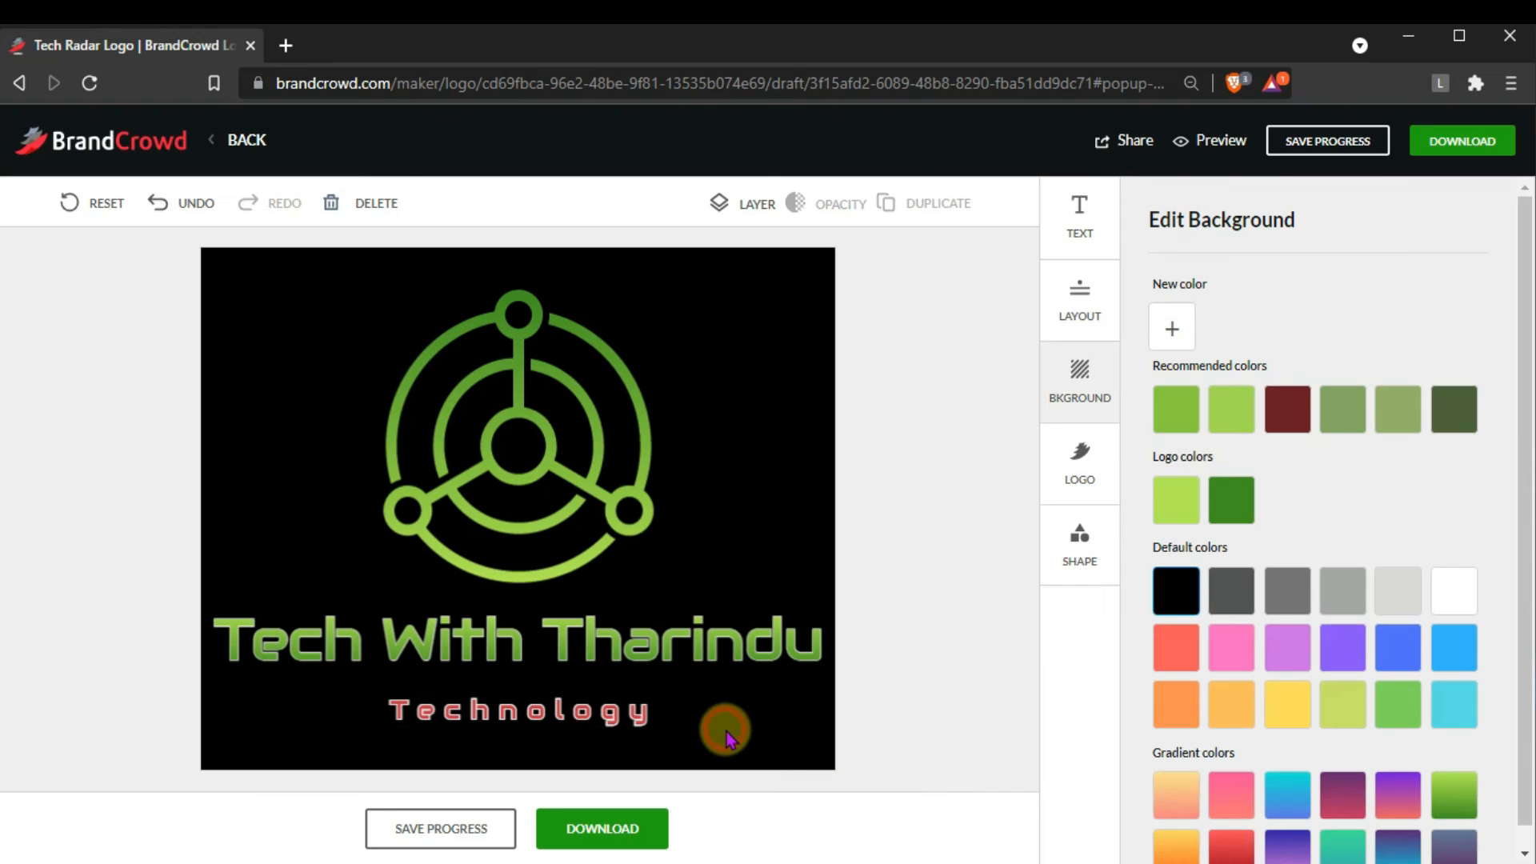
click(583, 468)
scroll(1285, 600, down, 2)
click(1256, 724)
scroll(1248, 712, up, 2)
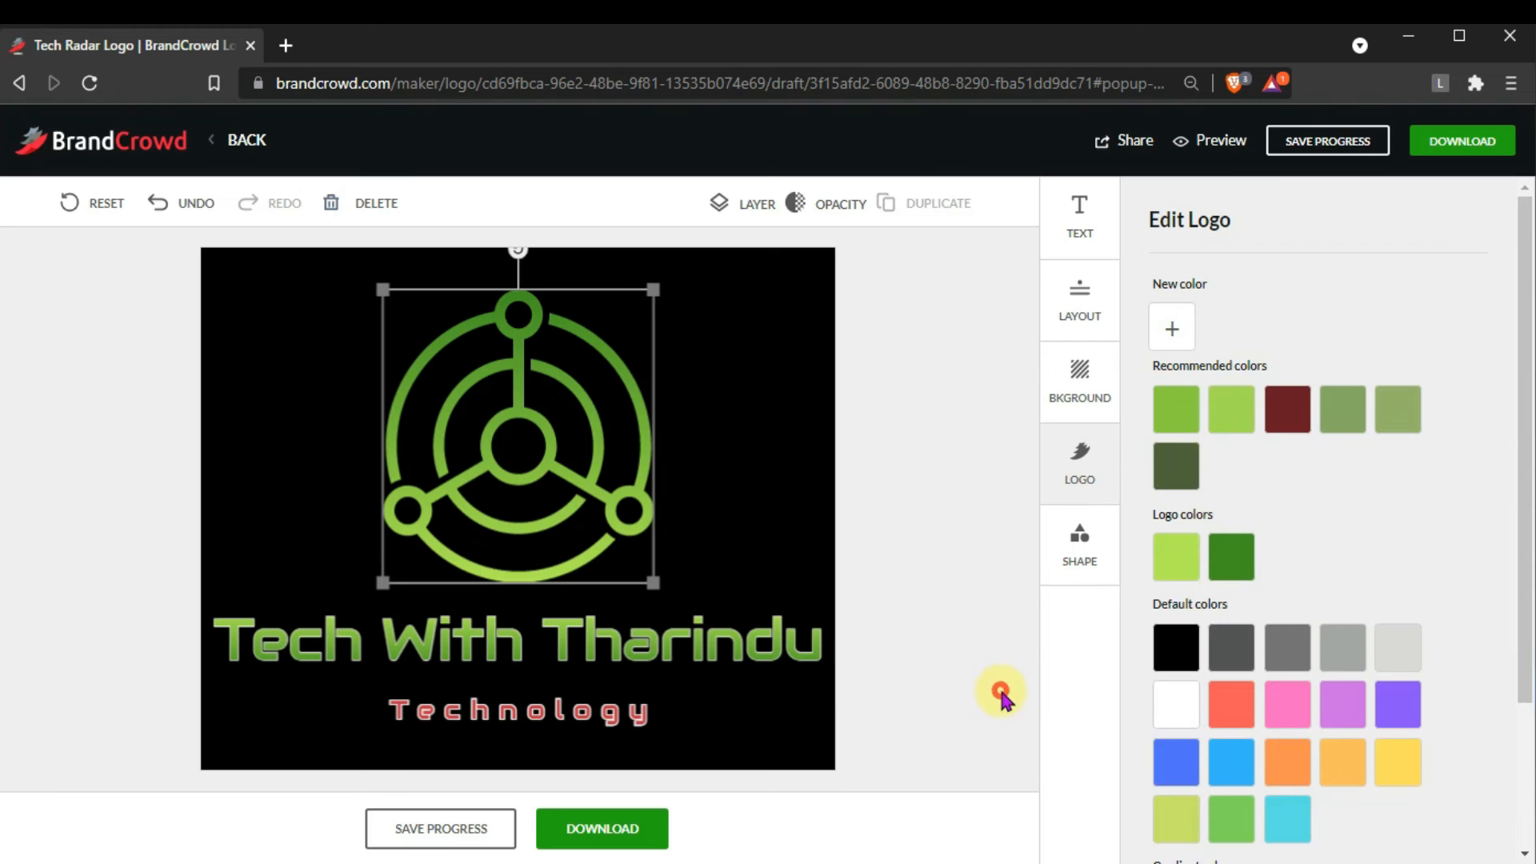
Try the default dark gray and white backgrounds behind the logo, then restore black.
click(696, 717)
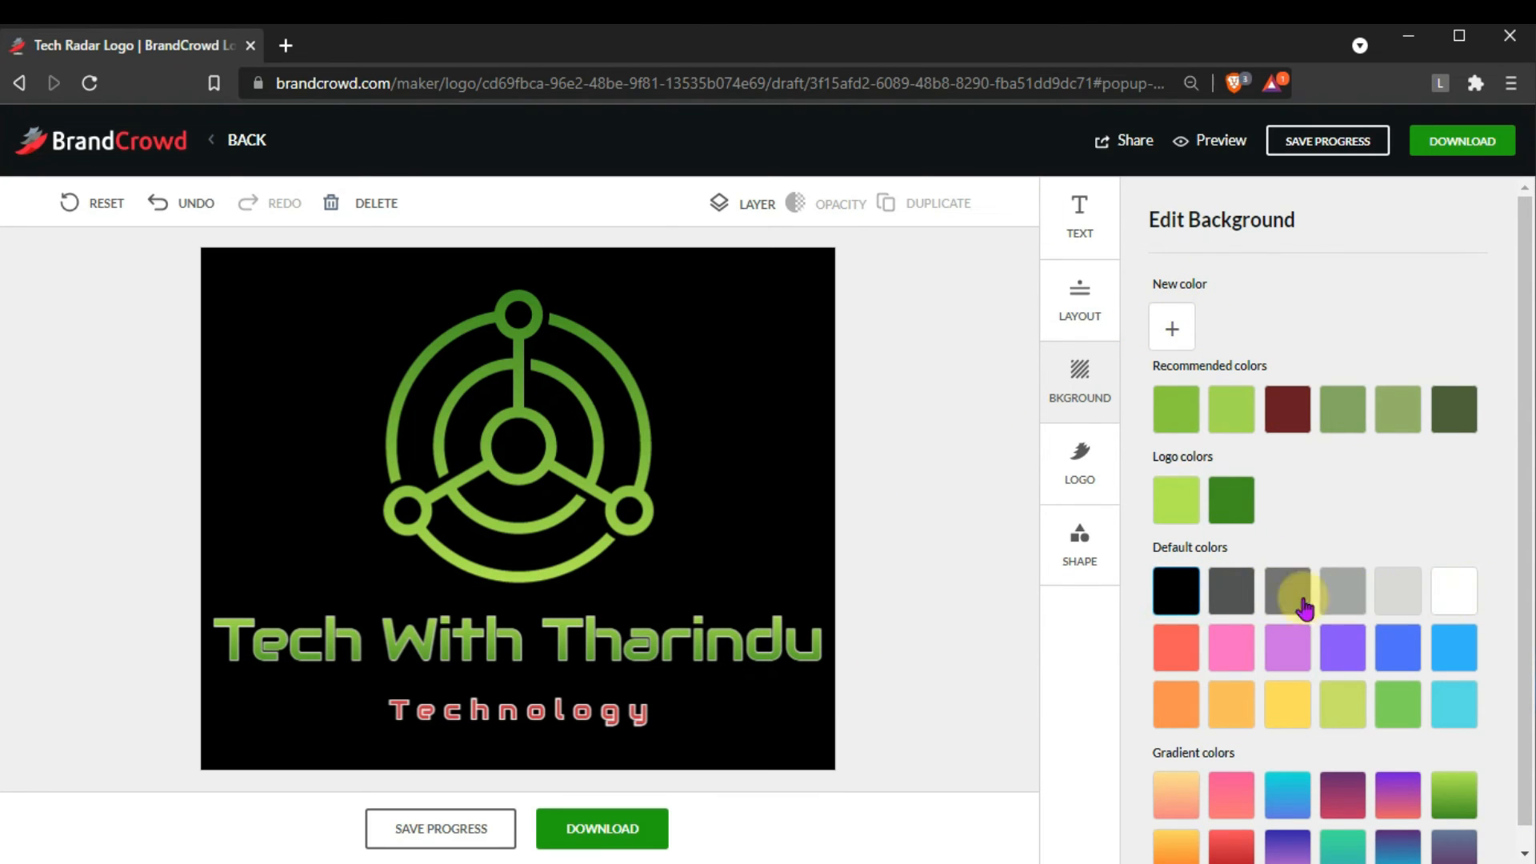
click(1241, 603)
click(1183, 593)
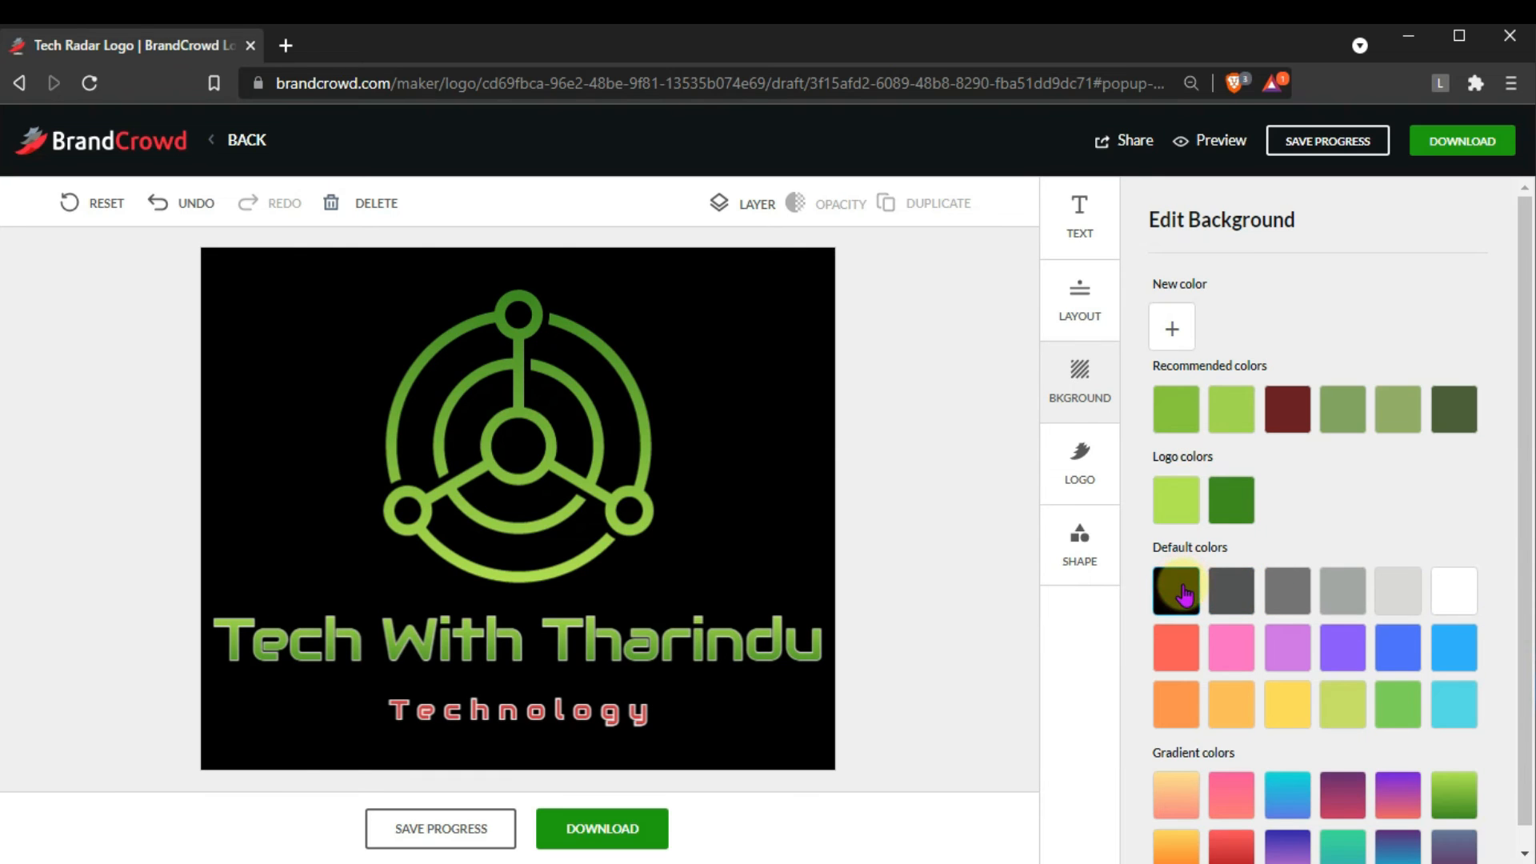
click(1451, 596)
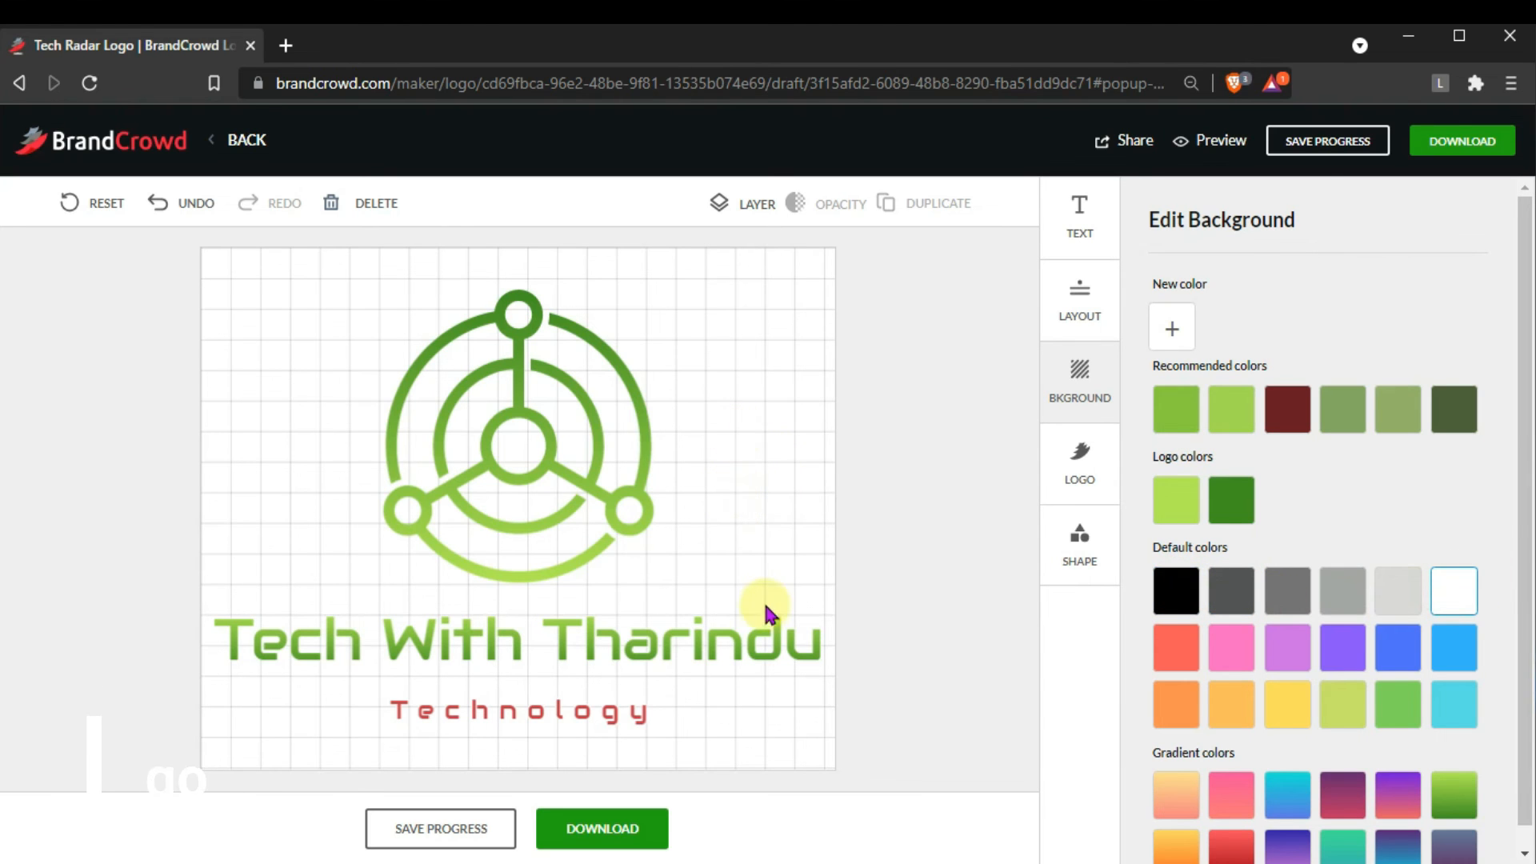
click(1188, 602)
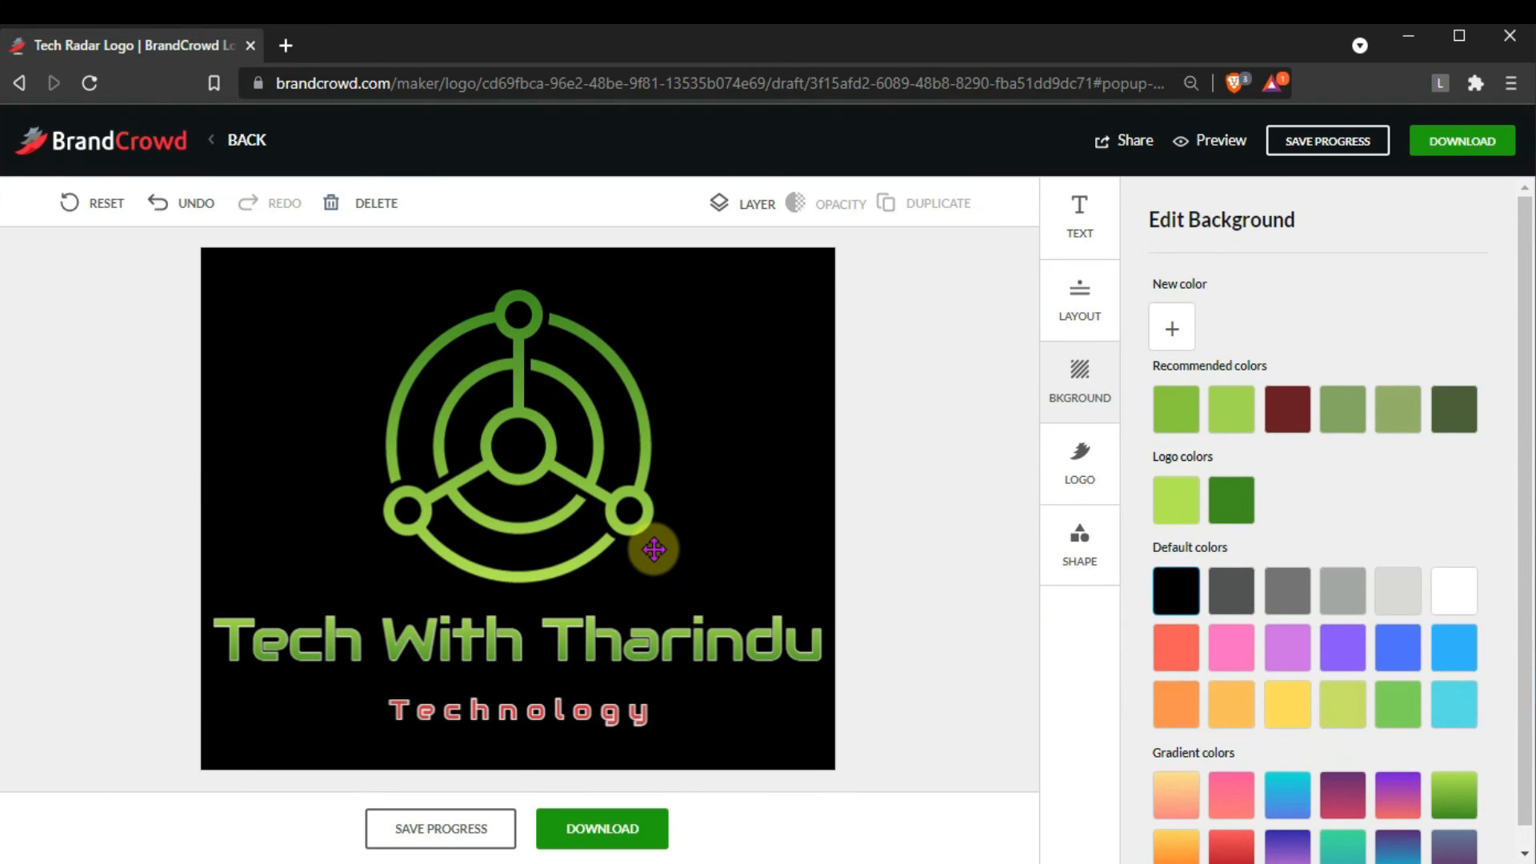
Capture a screenshot of the whole logo canvas, selecting an area of about 572x454 pixels.
key(Print)
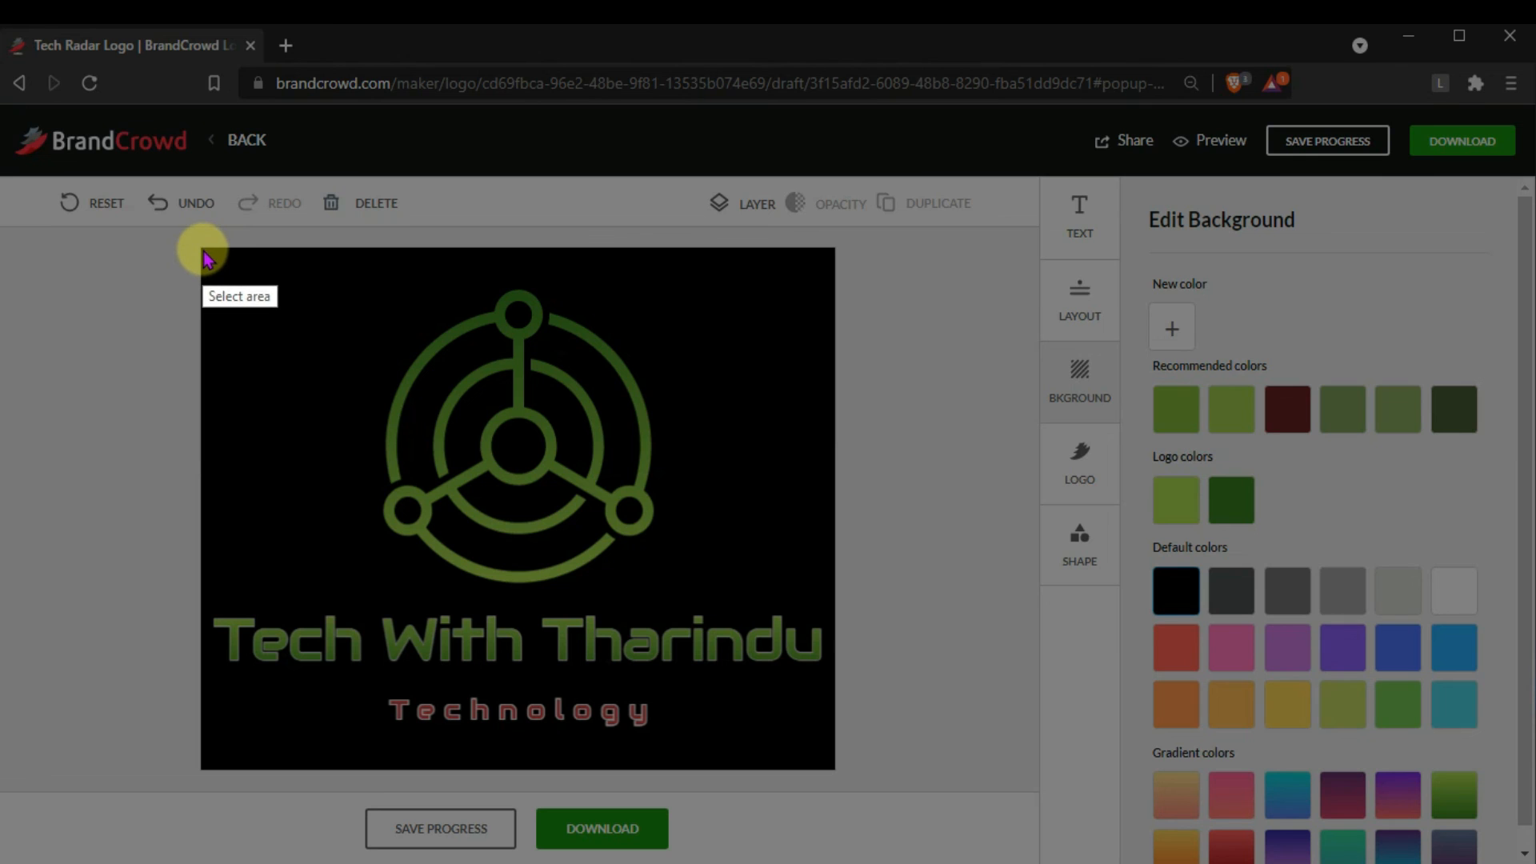
drag(200, 251, 832, 765)
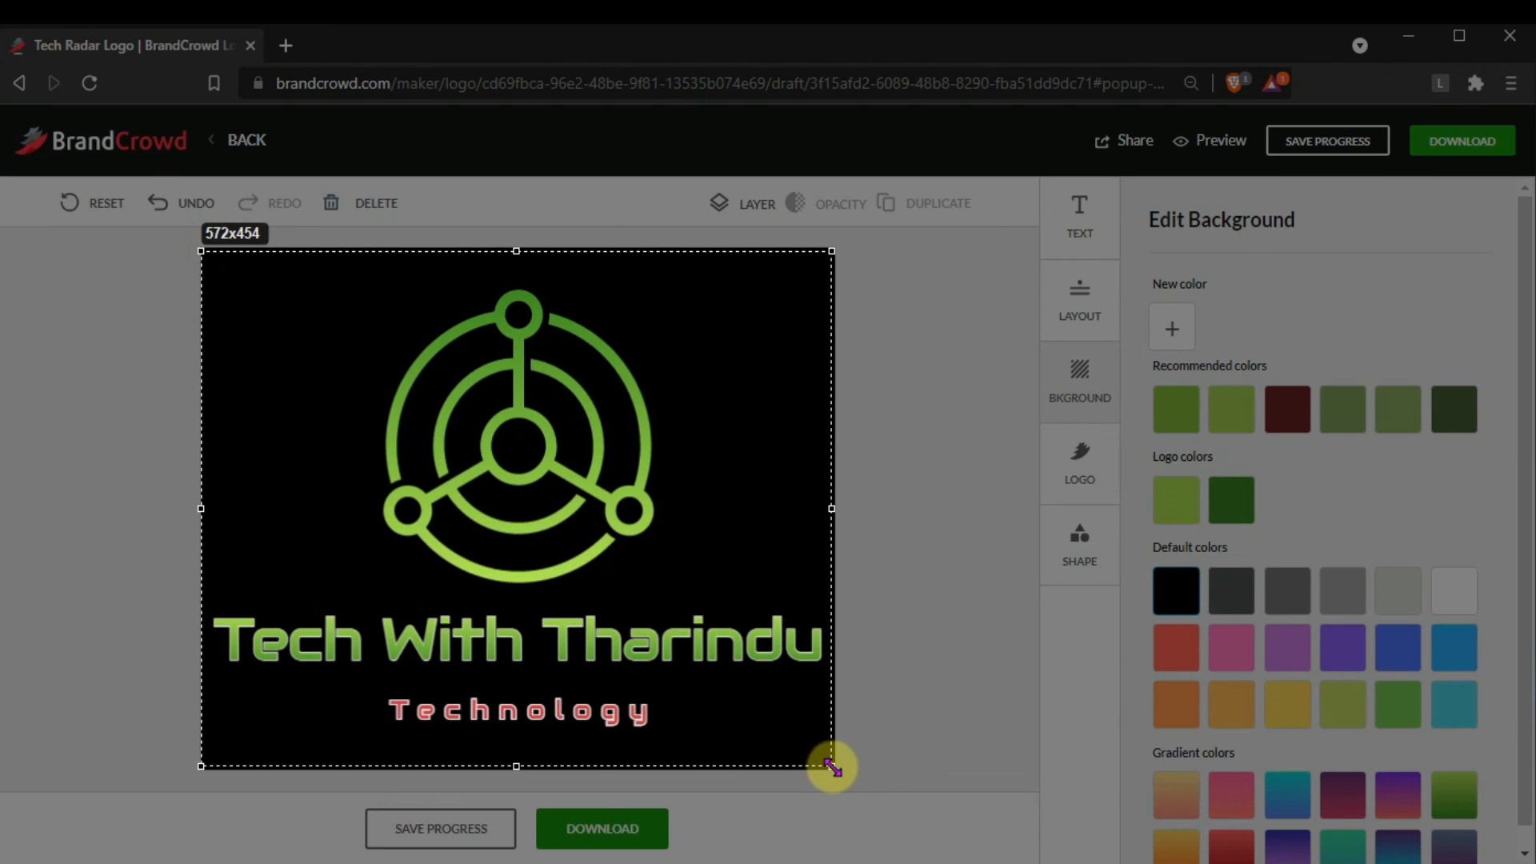
right_click(648, 631)
click(658, 690)
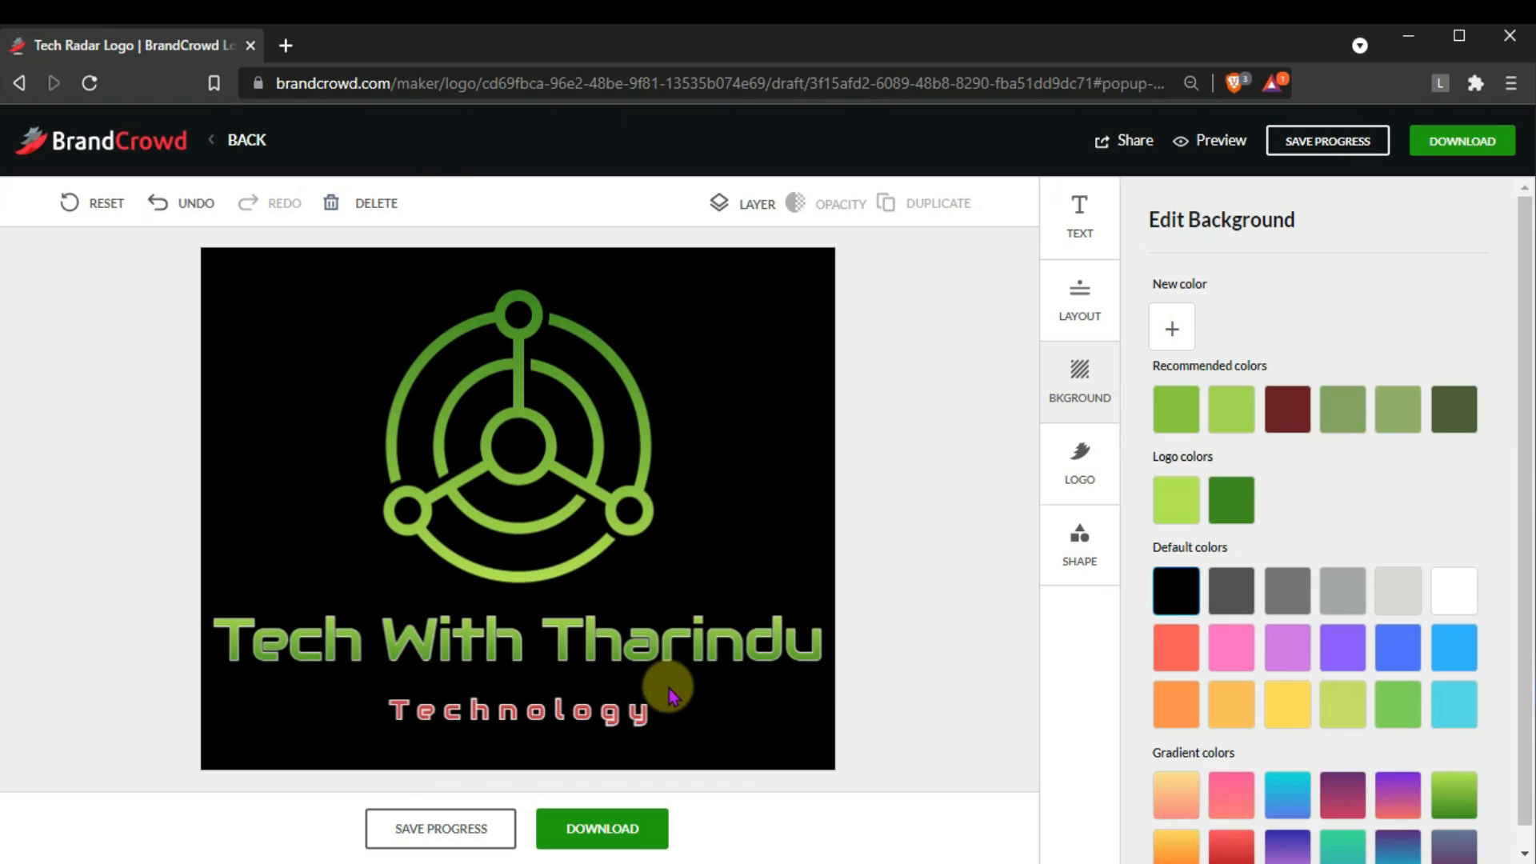